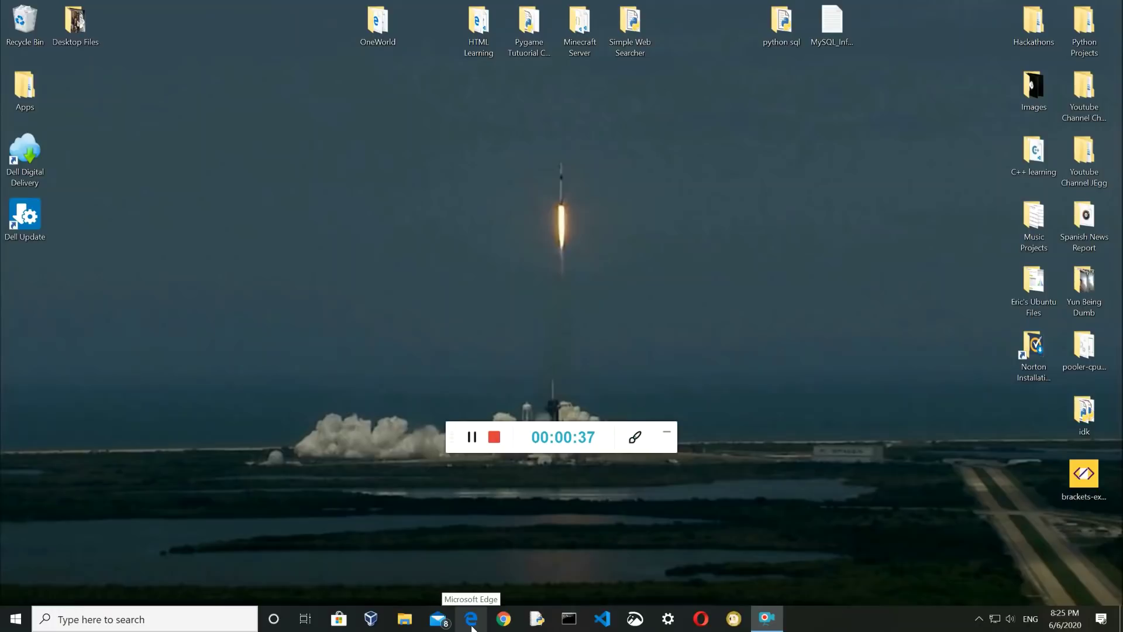
Open dogecoin.com in Edge and show the Windows wallet choices: MultiDoge and Dogecoin Core 32/64-bit
left_click(471, 619)
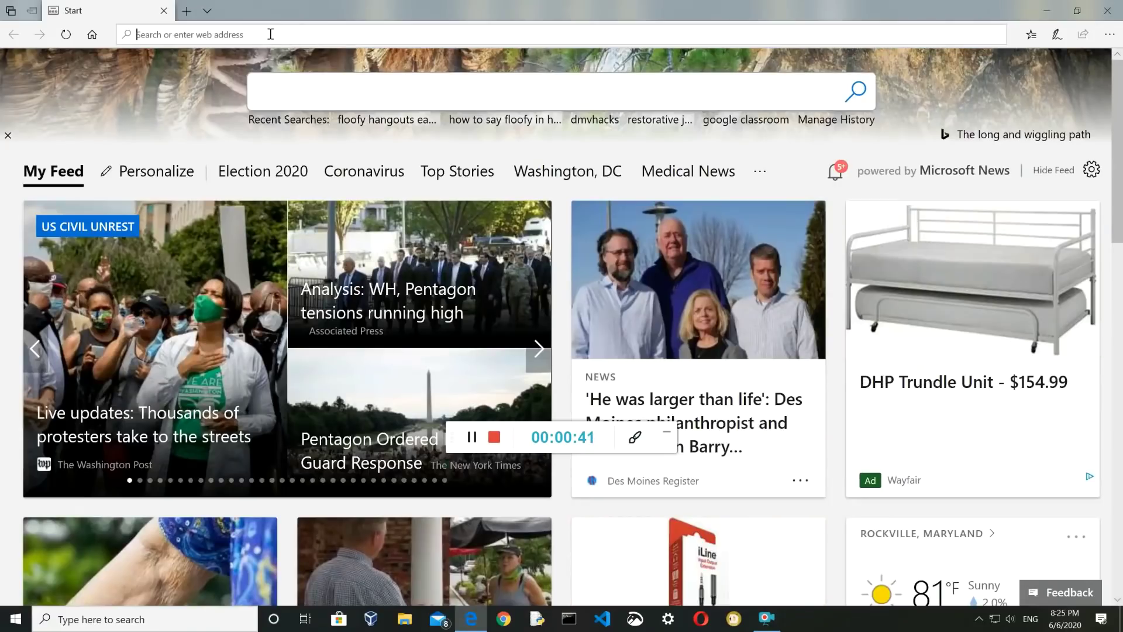
type("dogecoin")
key("Return")
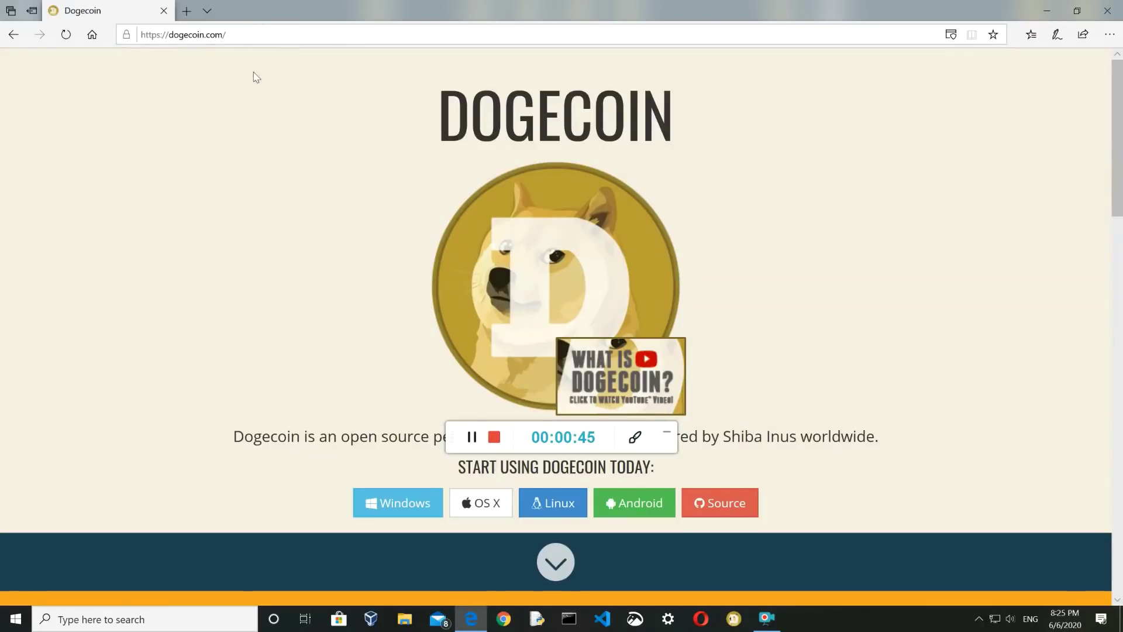
scroll(363, 290, "down", 3)
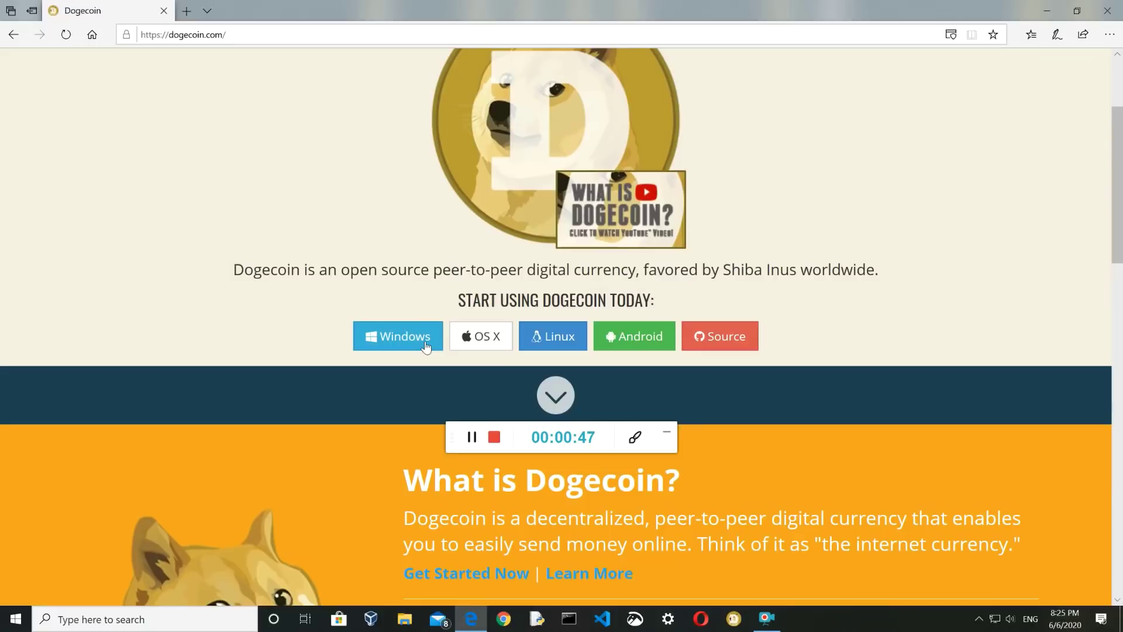
left_click(423, 339)
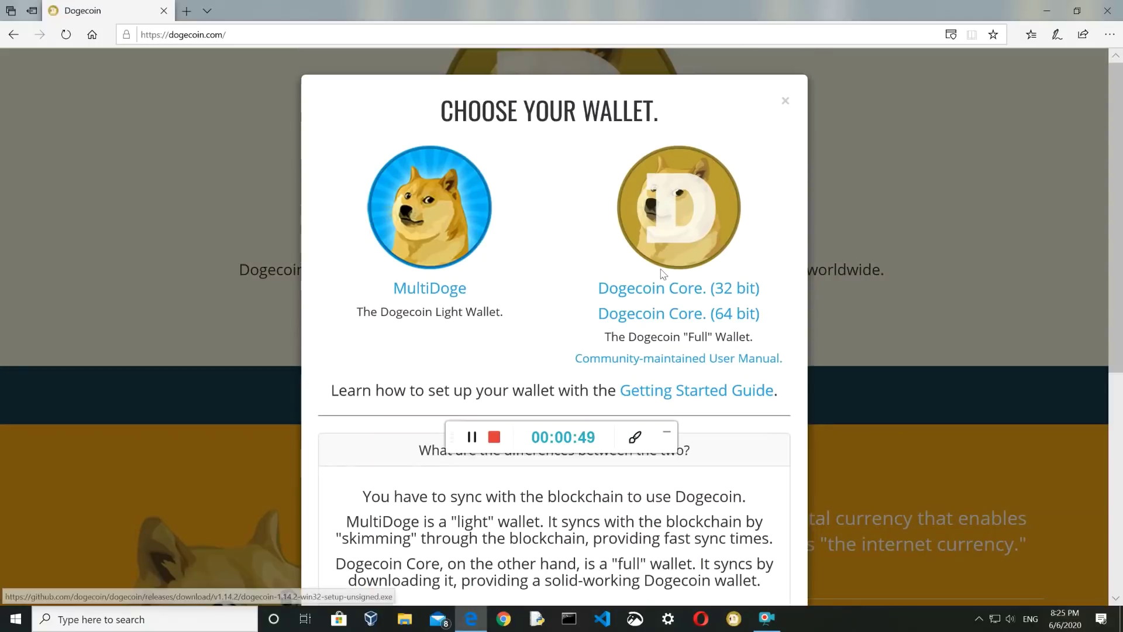
scroll(708, 301, "down", 2)
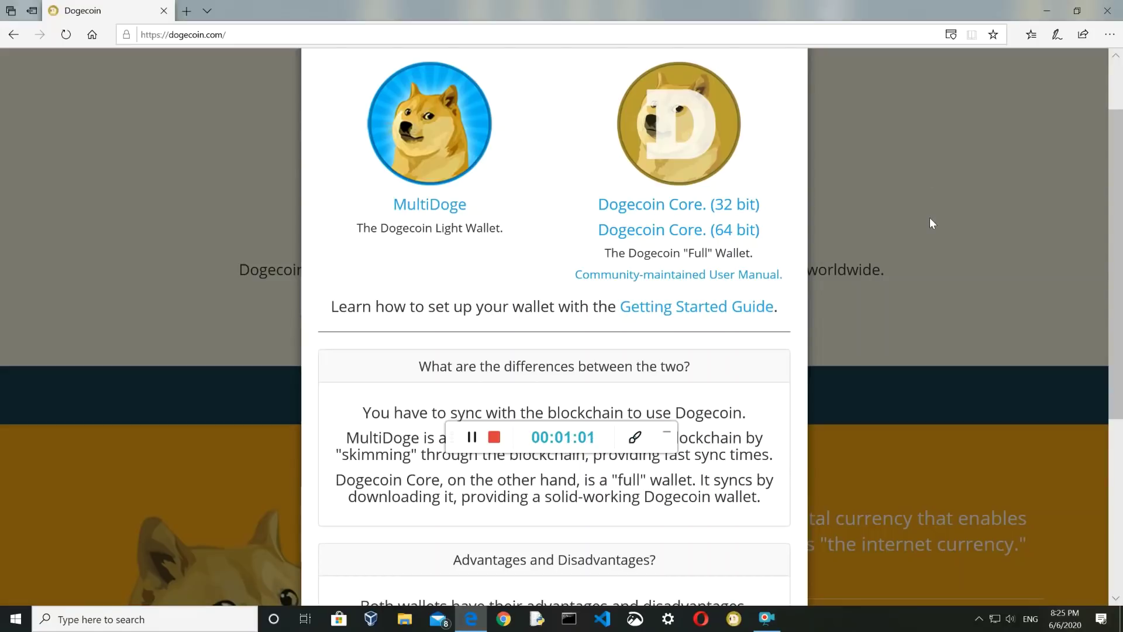
Minimize Edge to the desktop and open File Explorer
key("super+d")
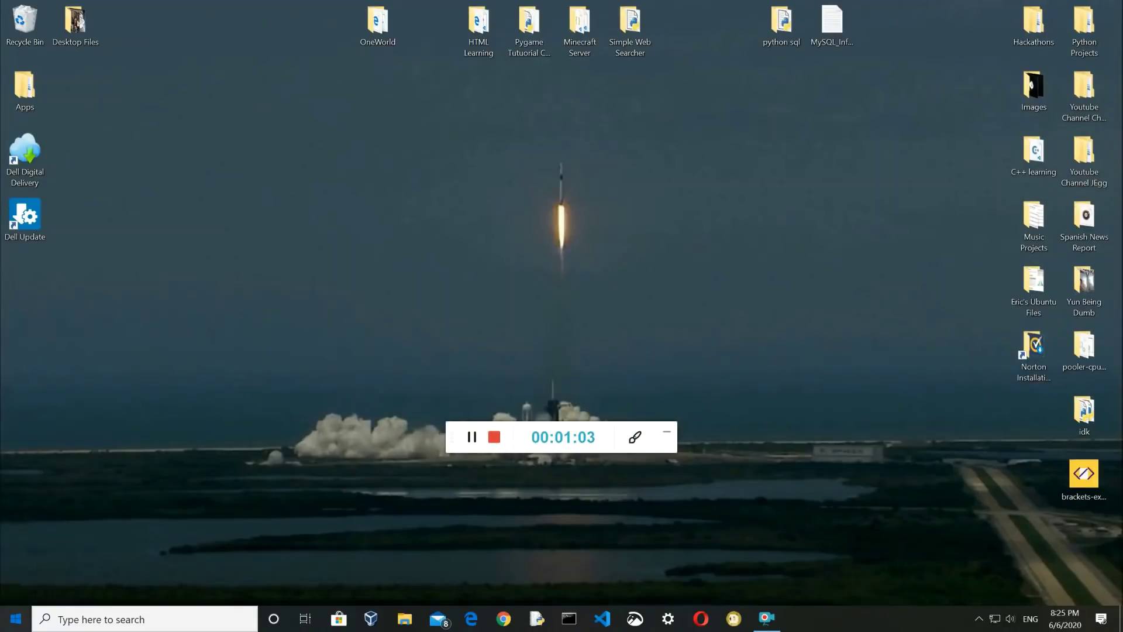
left_click(16, 619)
scroll(609, 535, "down", 2)
key("Escape")
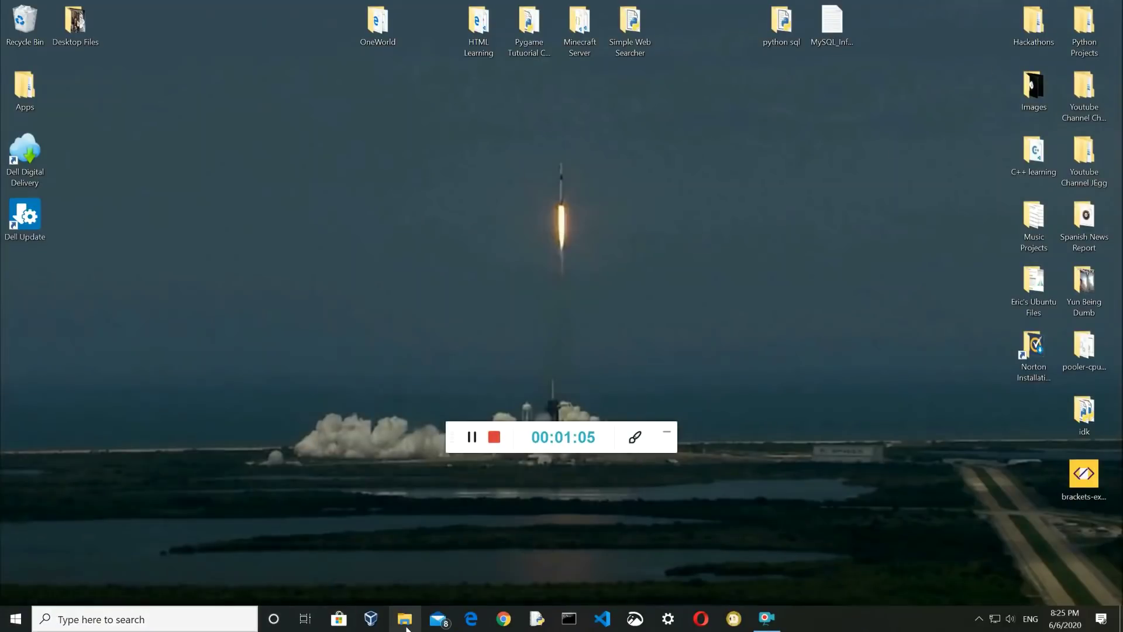
left_click(408, 626)
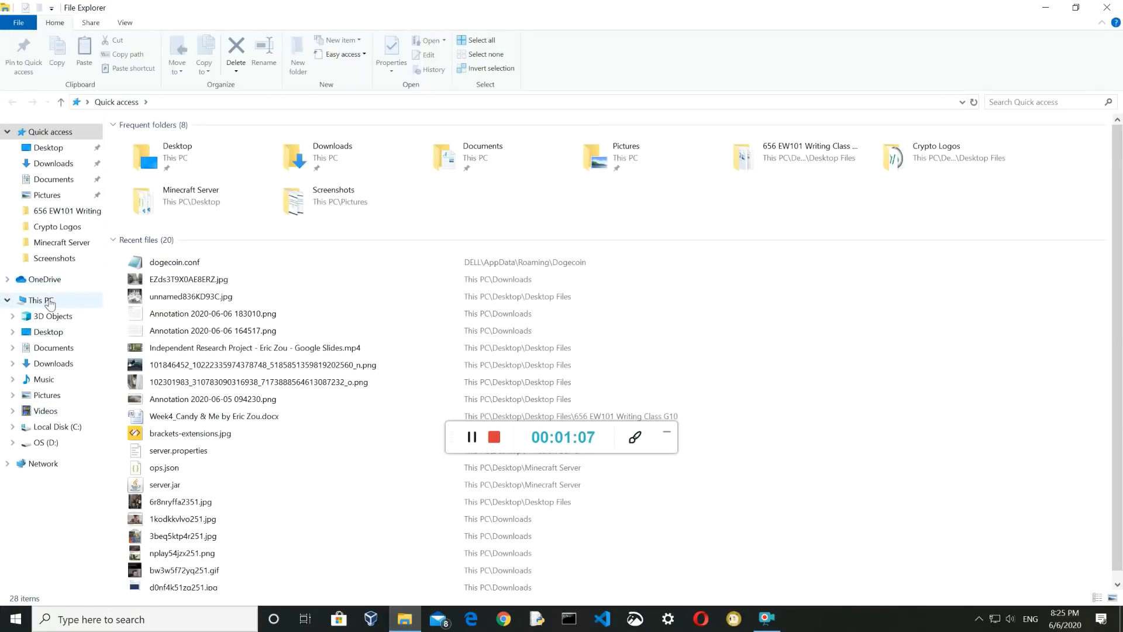
Browse C:\Users\<user>\AppData\Roaming\Dogecoin and open dogecoin.conf in Notepad
left_click(88, 298)
double_click(186, 254)
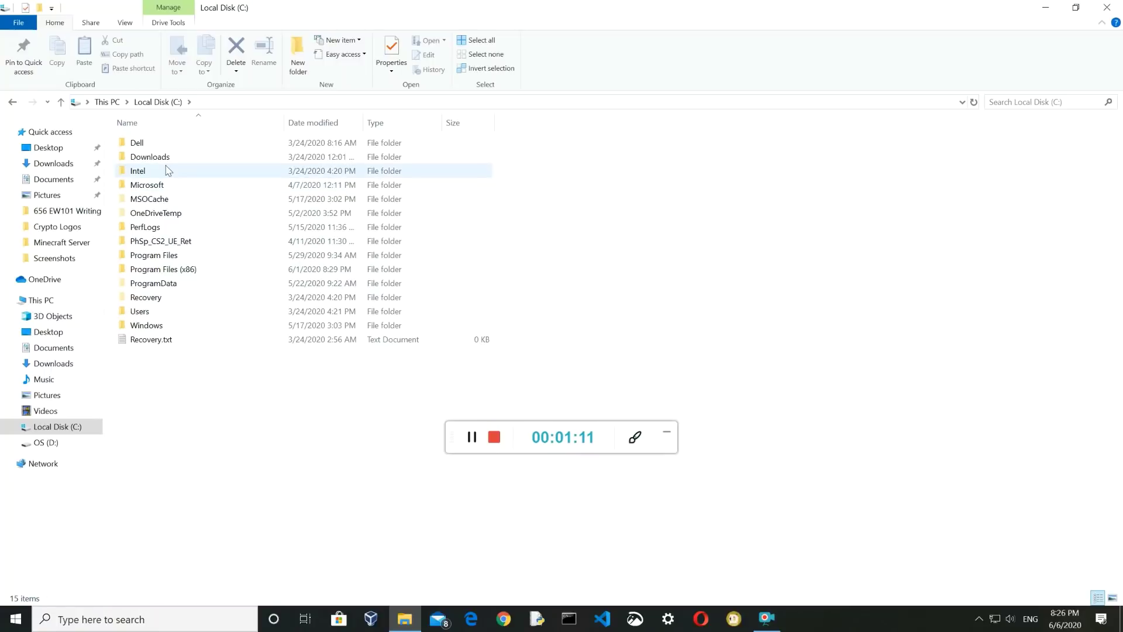
double_click(162, 313)
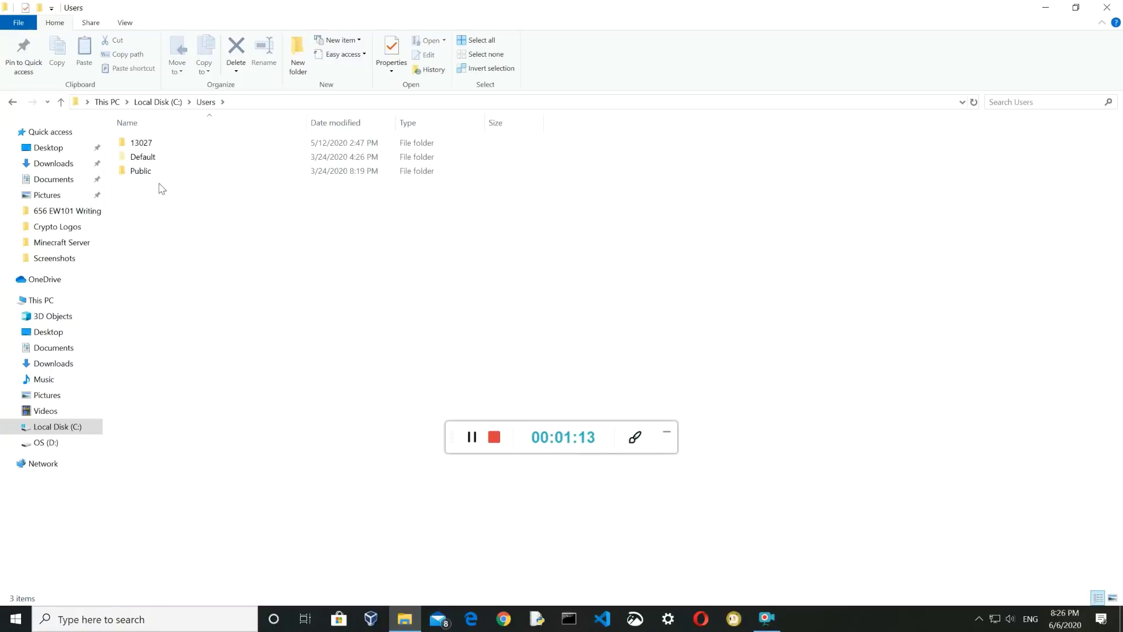
double_click(170, 144)
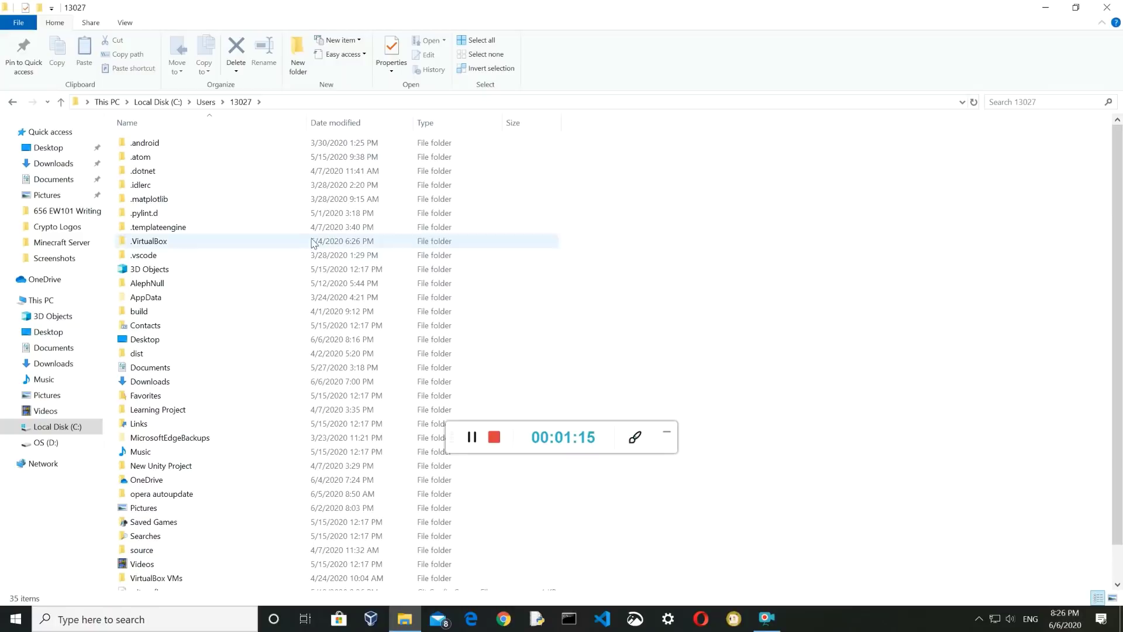
double_click(162, 297)
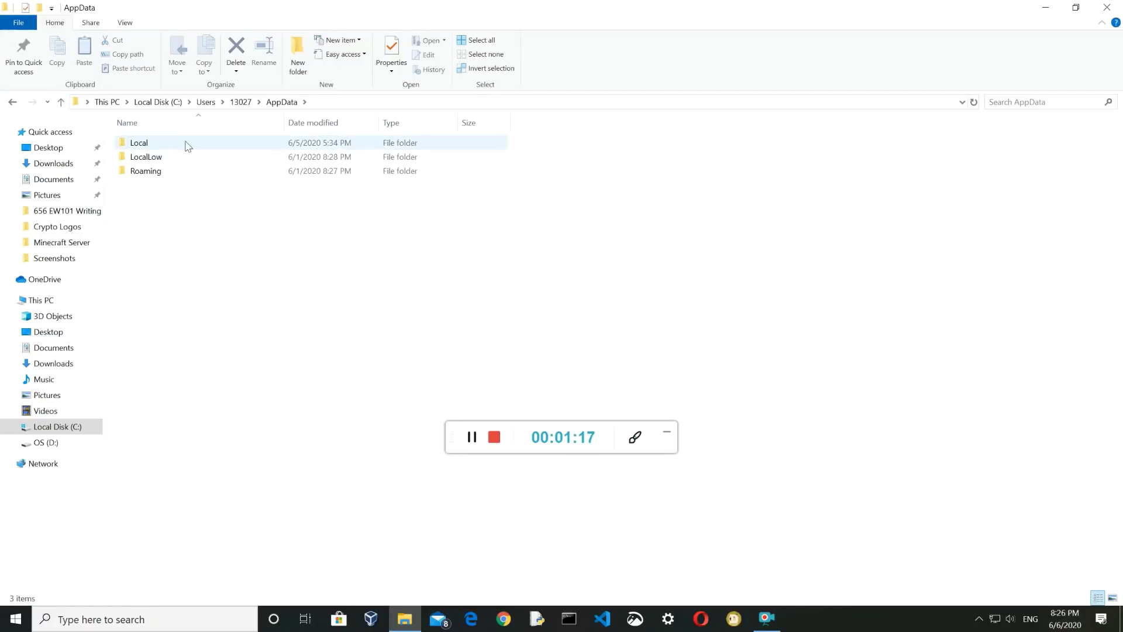
double_click(192, 171)
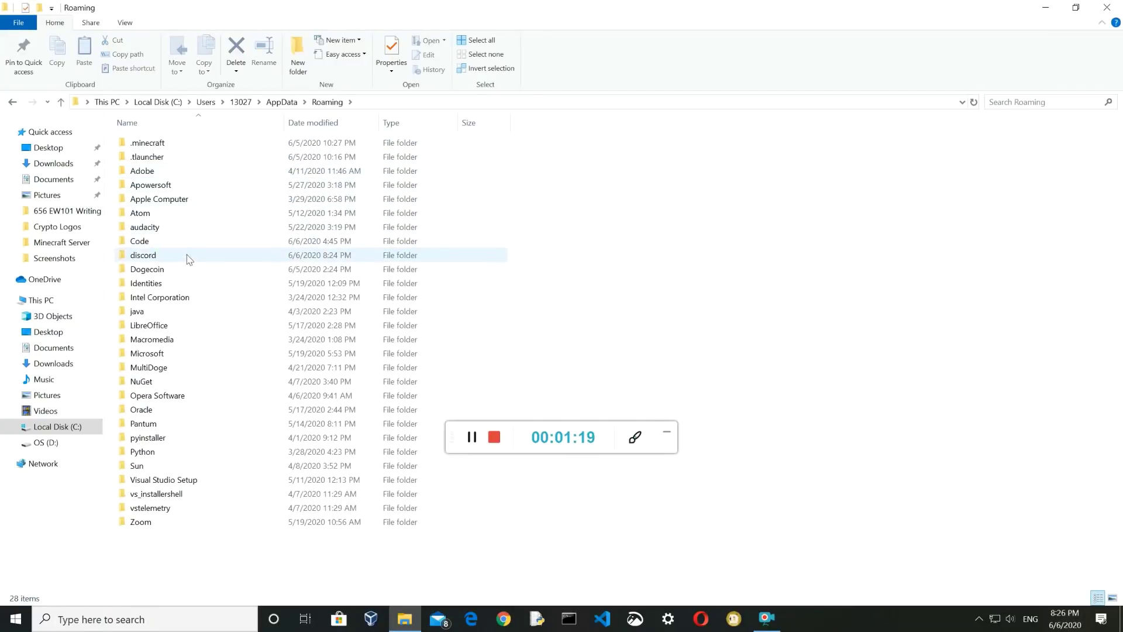
double_click(170, 269)
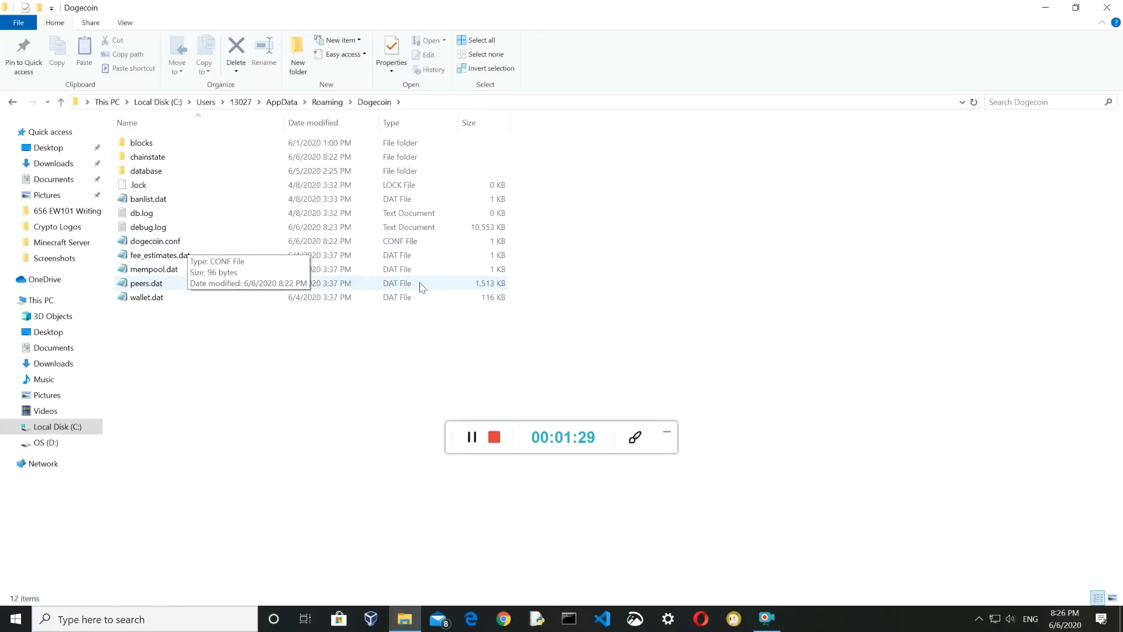
double_click(202, 246)
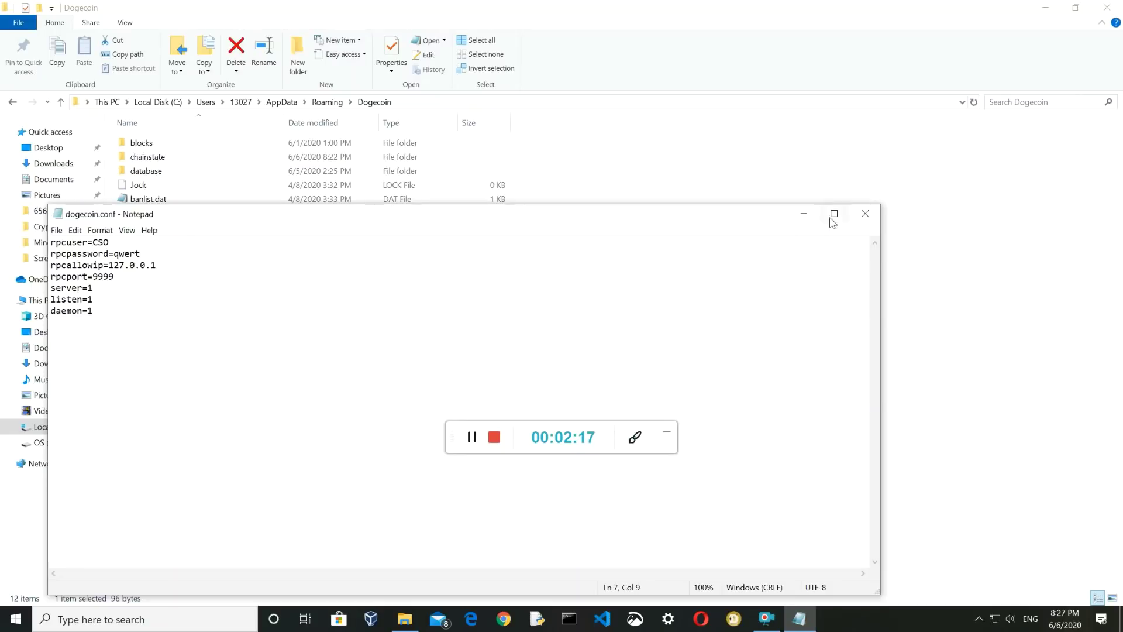
Close dogecoin.conf after reviewing its RPC settings (rpcallowip 127.0.0.1, rpcport 9999, server=1)
left_click(868, 219)
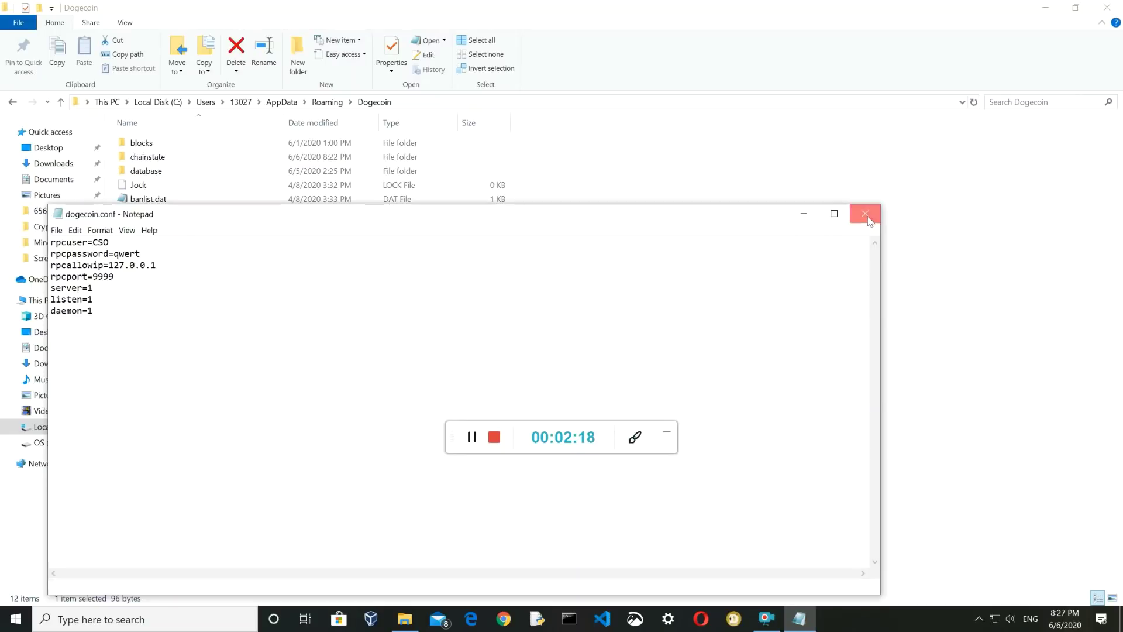
Deselect the files and close the Dogecoin folder window, revealing the syncing wallet
left_click(663, 342)
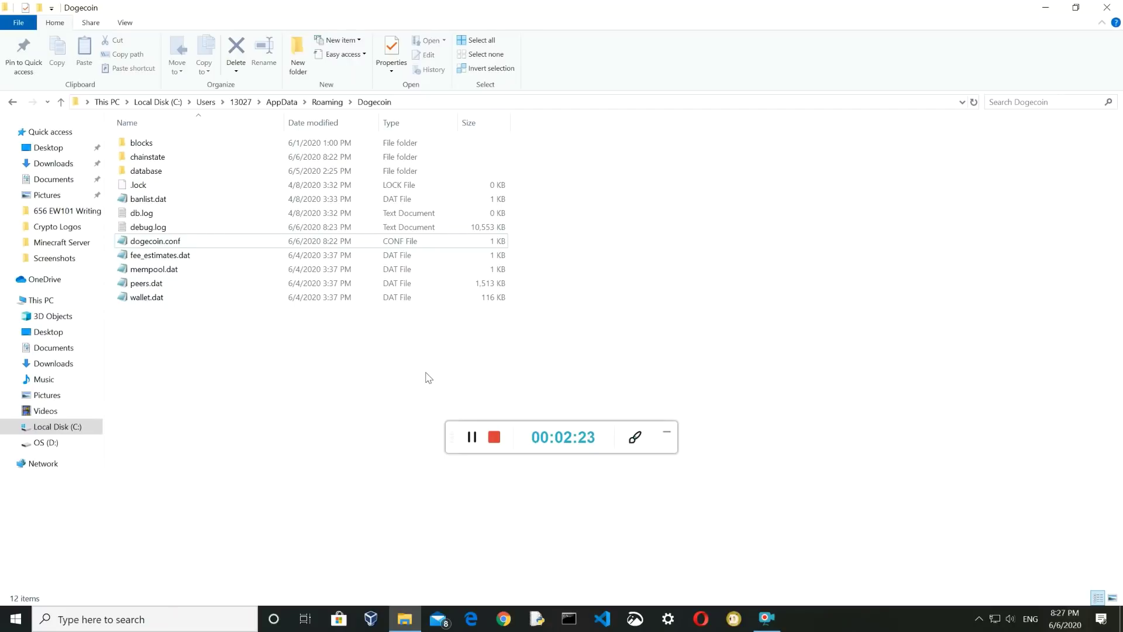
left_click(1115, 7)
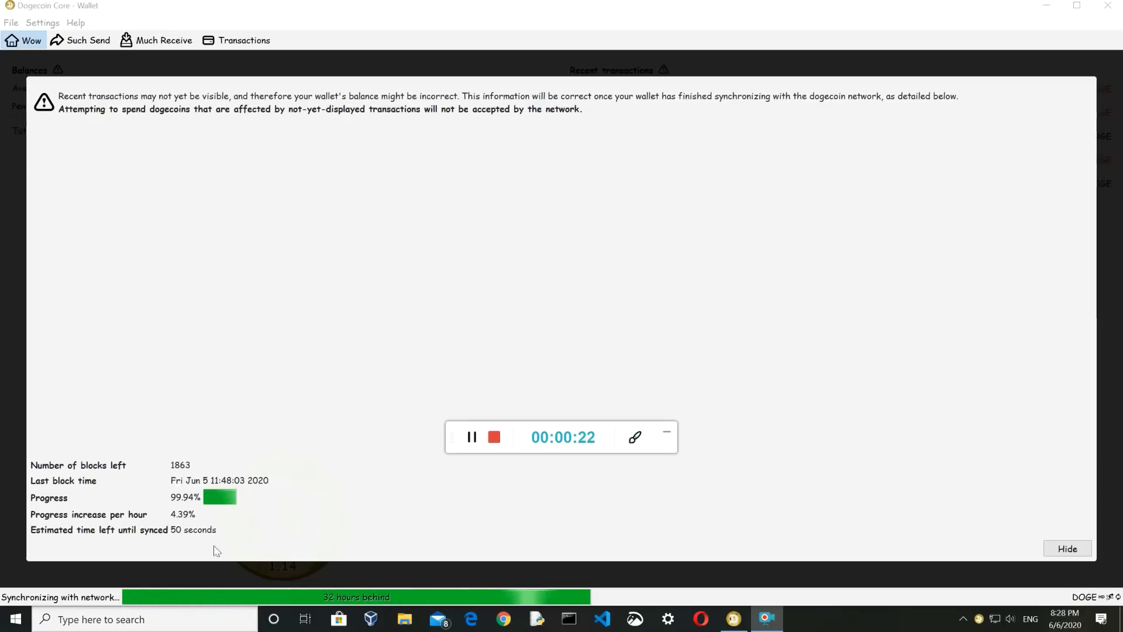
Launch Control Panel from Windows search and filter its settings by 'power'
left_click(193, 620)
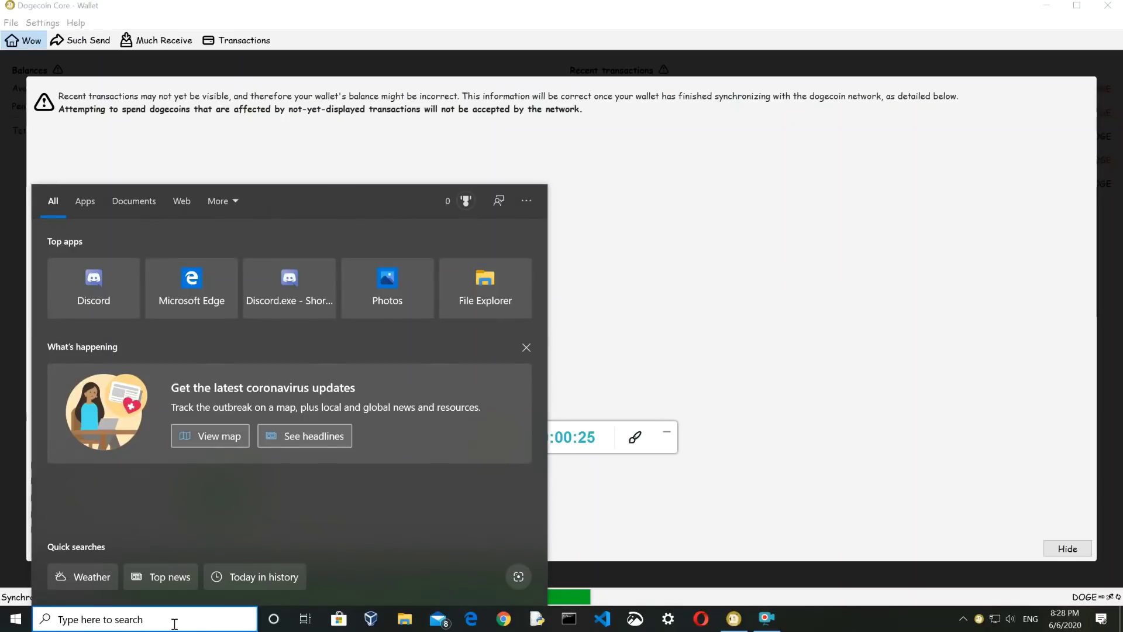
type("control")
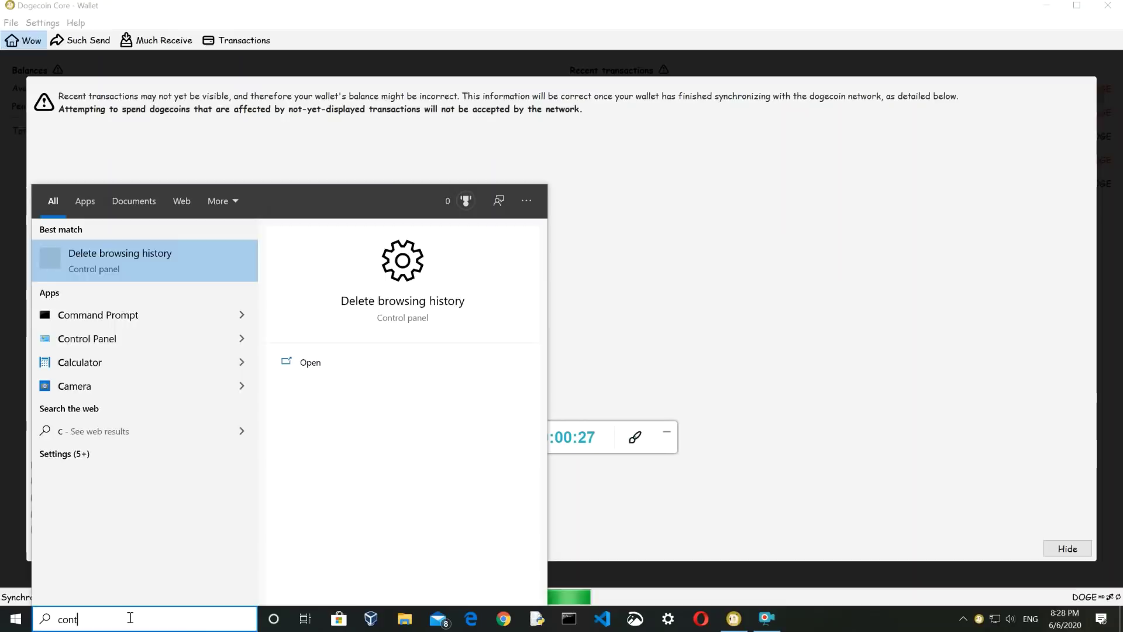
key("Return")
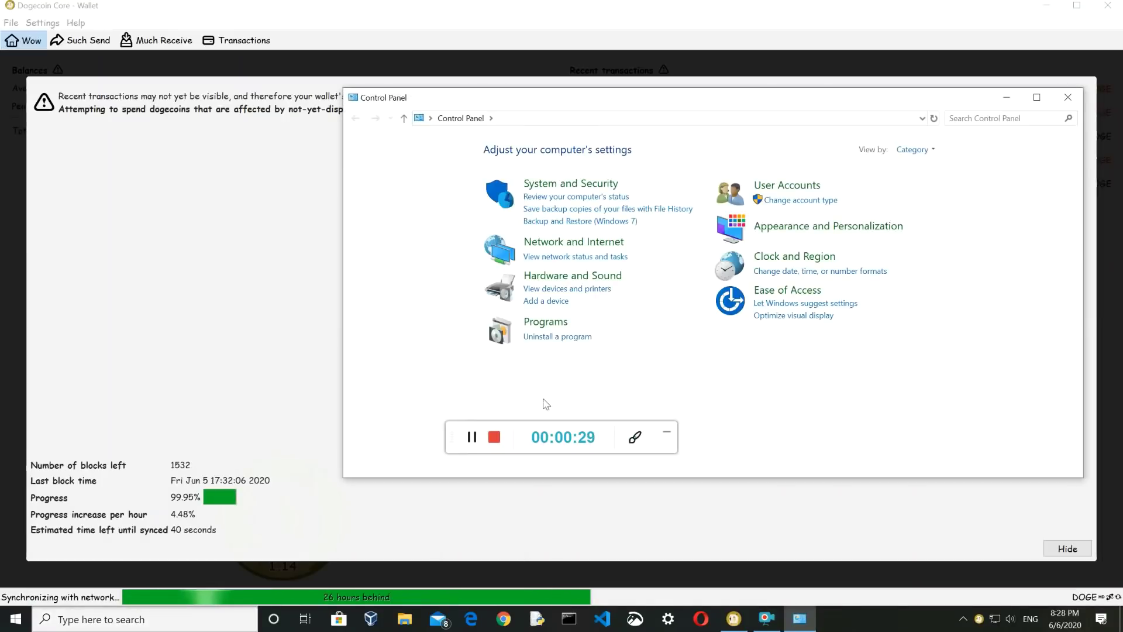
left_click(982, 118)
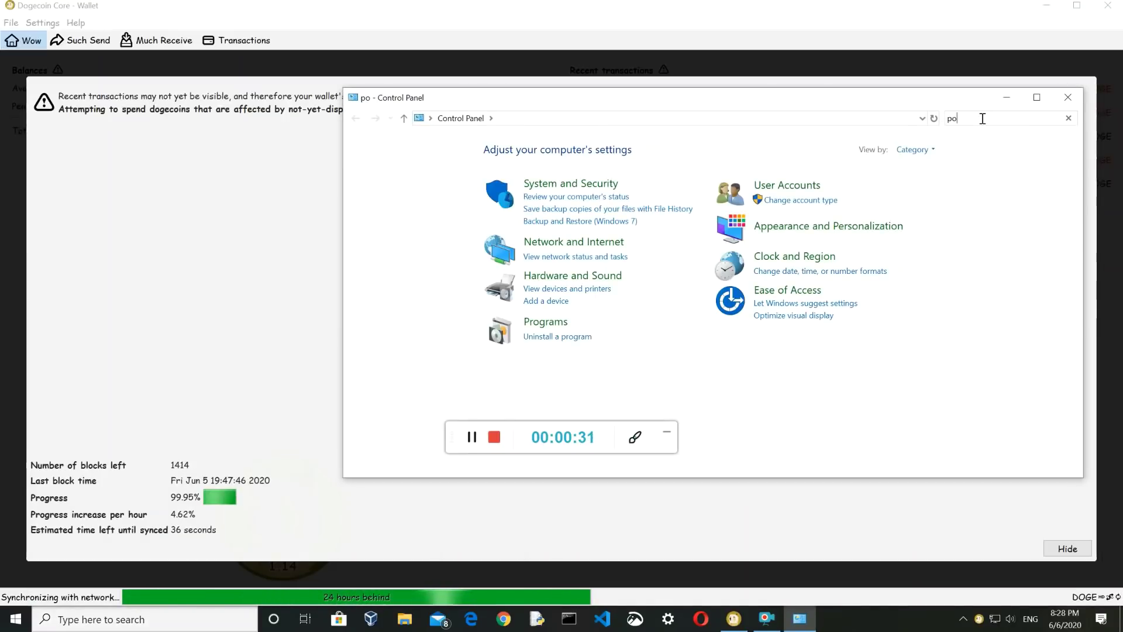
type("wer")
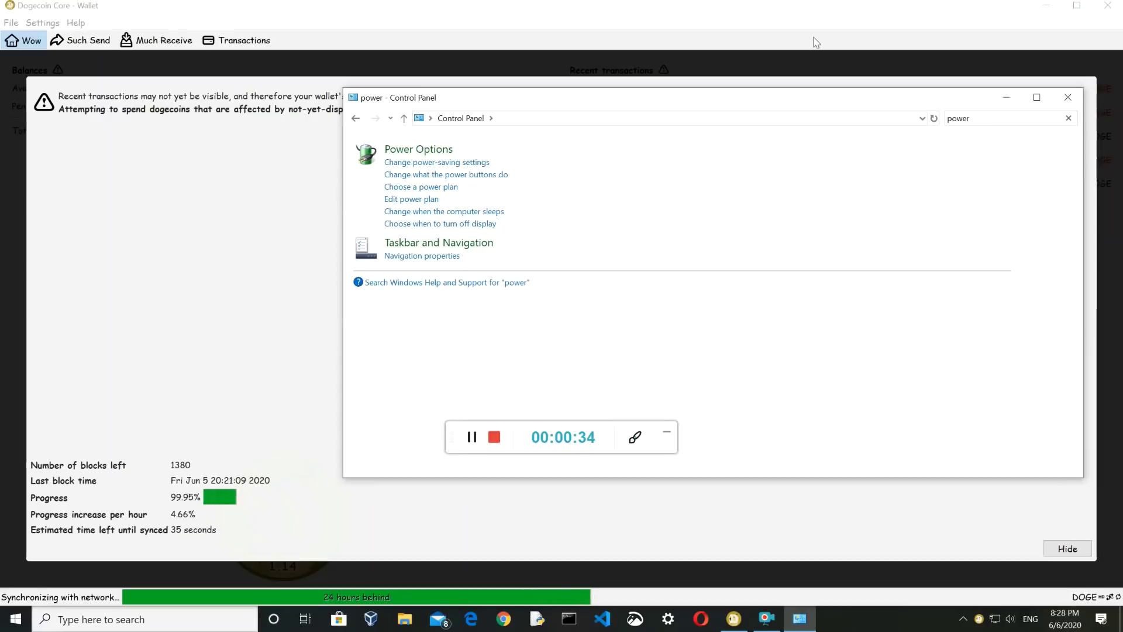
Start a new power plan based on Power saver named 'Dogecoin mining'
left_click(400, 164)
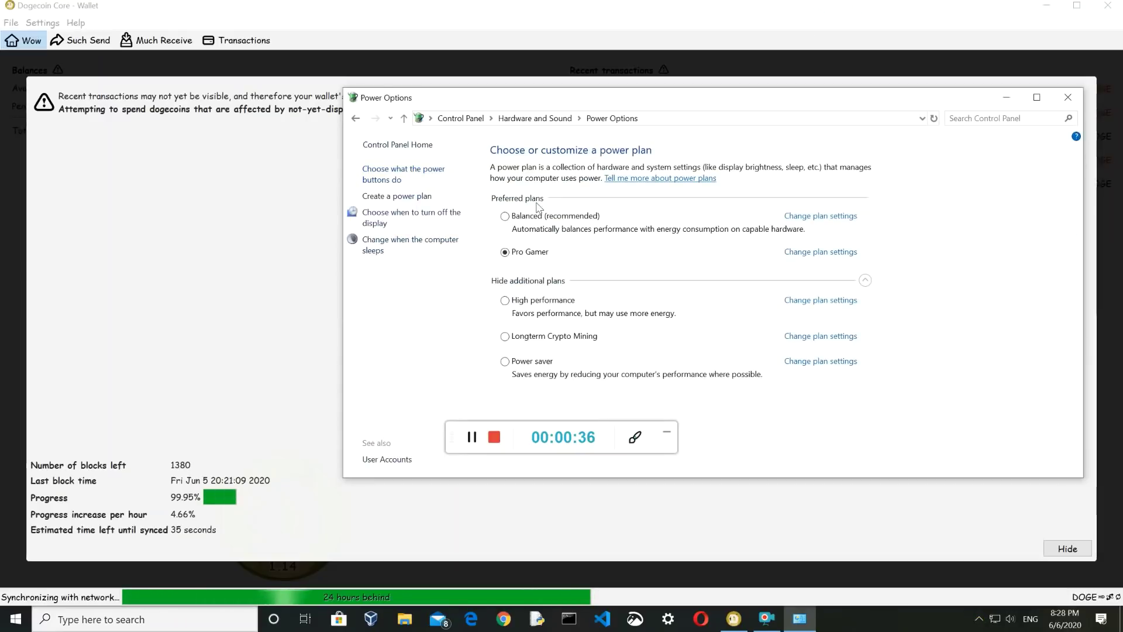
left_click(398, 196)
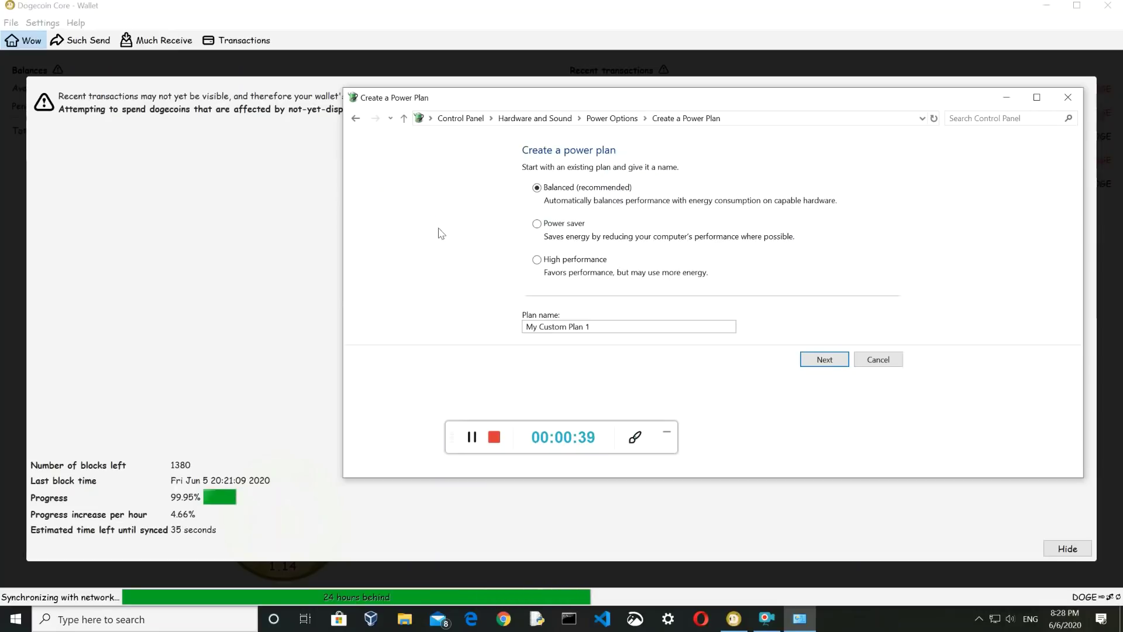
left_click(537, 224)
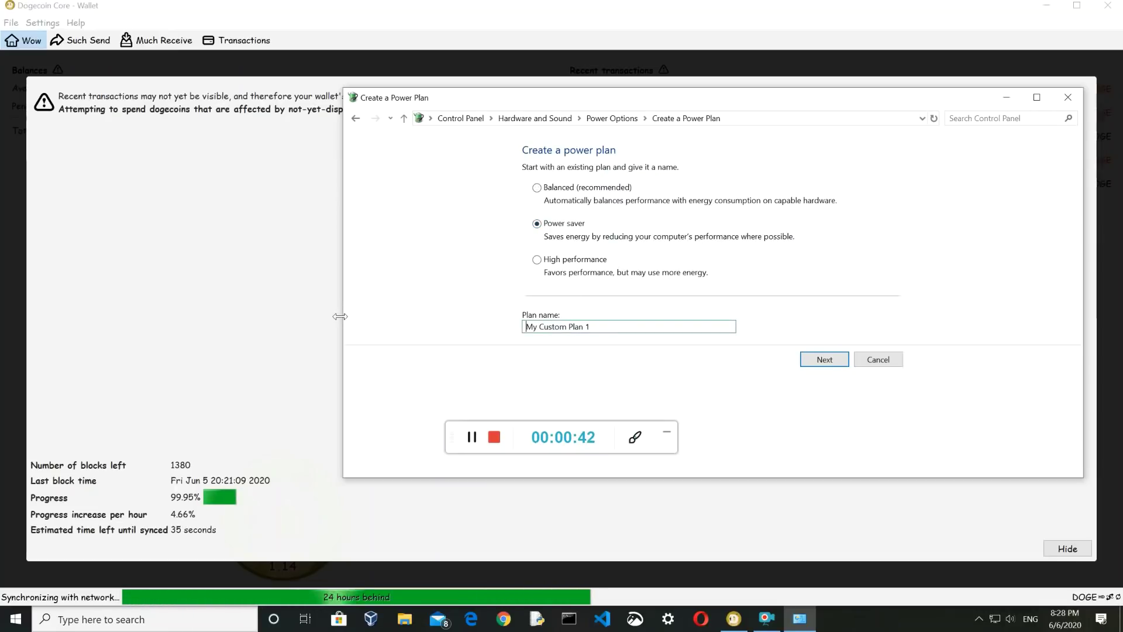
left_click_drag(597, 328, 405, 338)
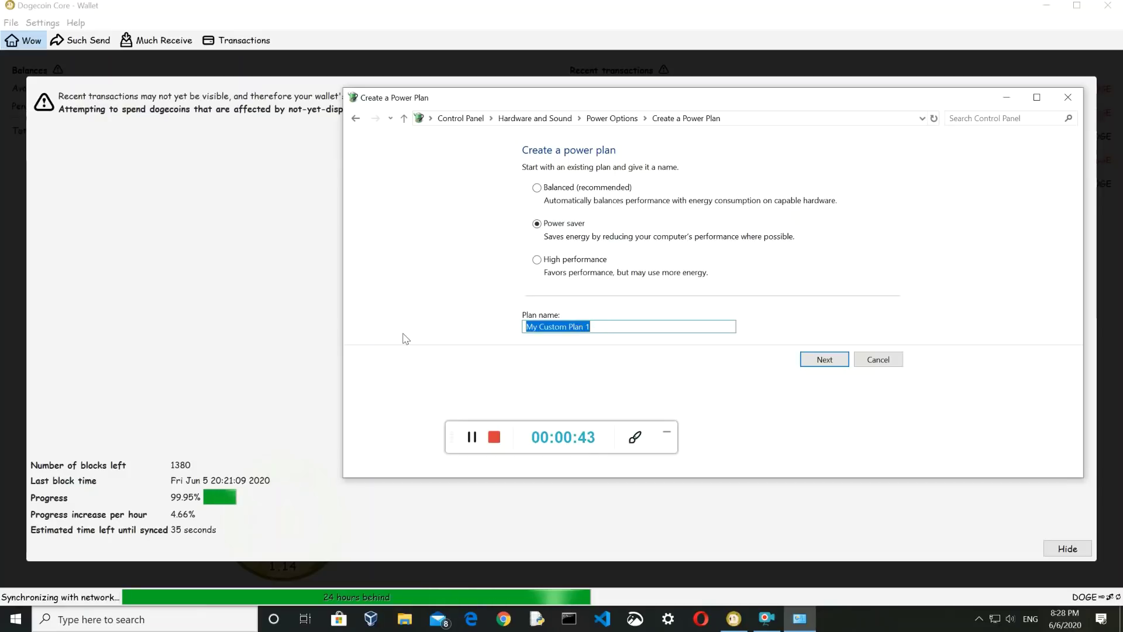
type("Dogecoin mining")
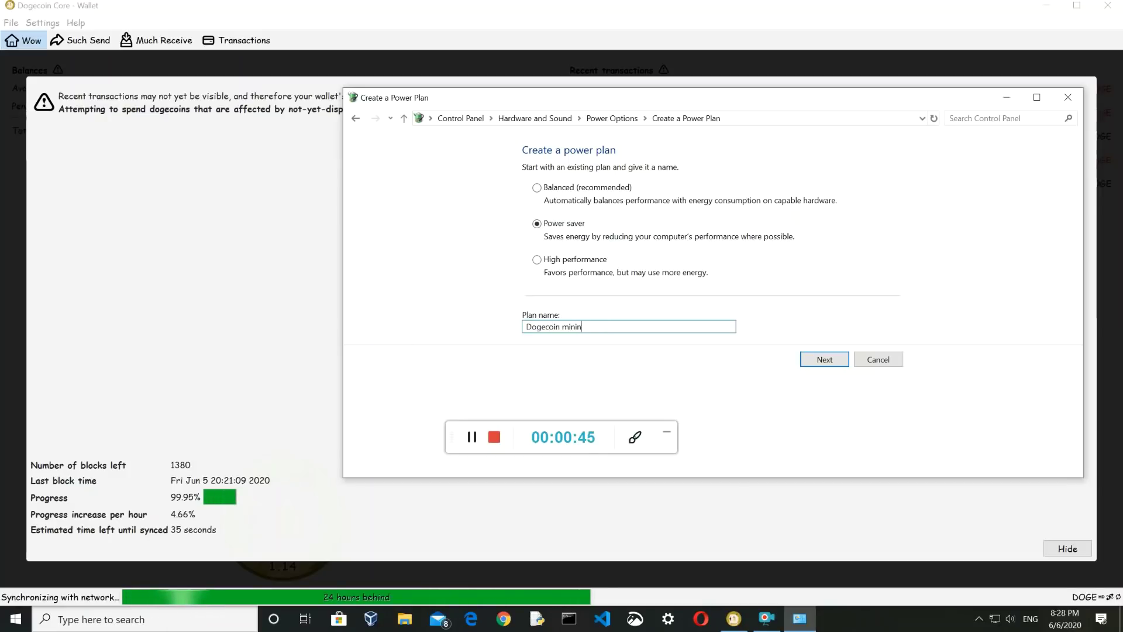
left_click(828, 358)
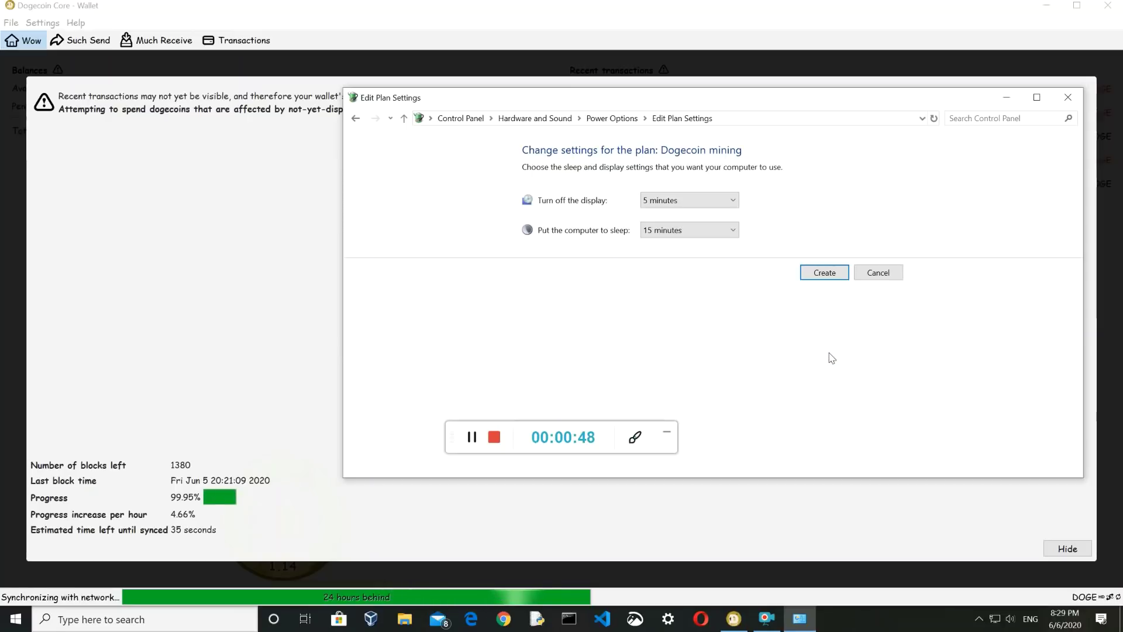
Set display off after 1 minute and sleep to Never, create the plan, and close Control Panel
left_click(673, 201)
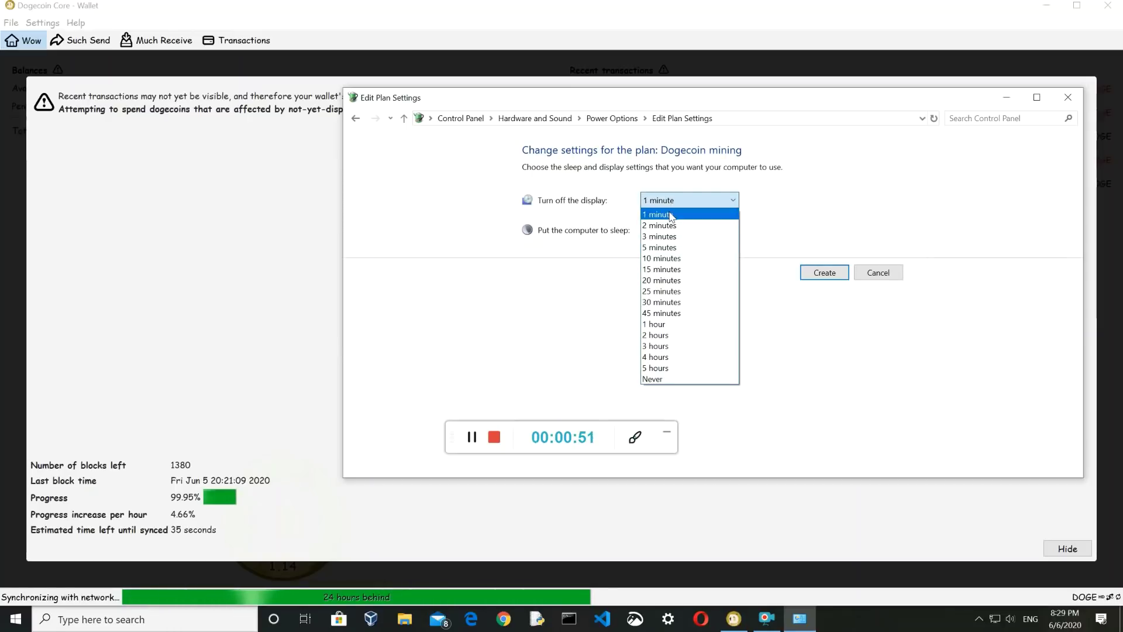
left_click(672, 214)
left_click(708, 230)
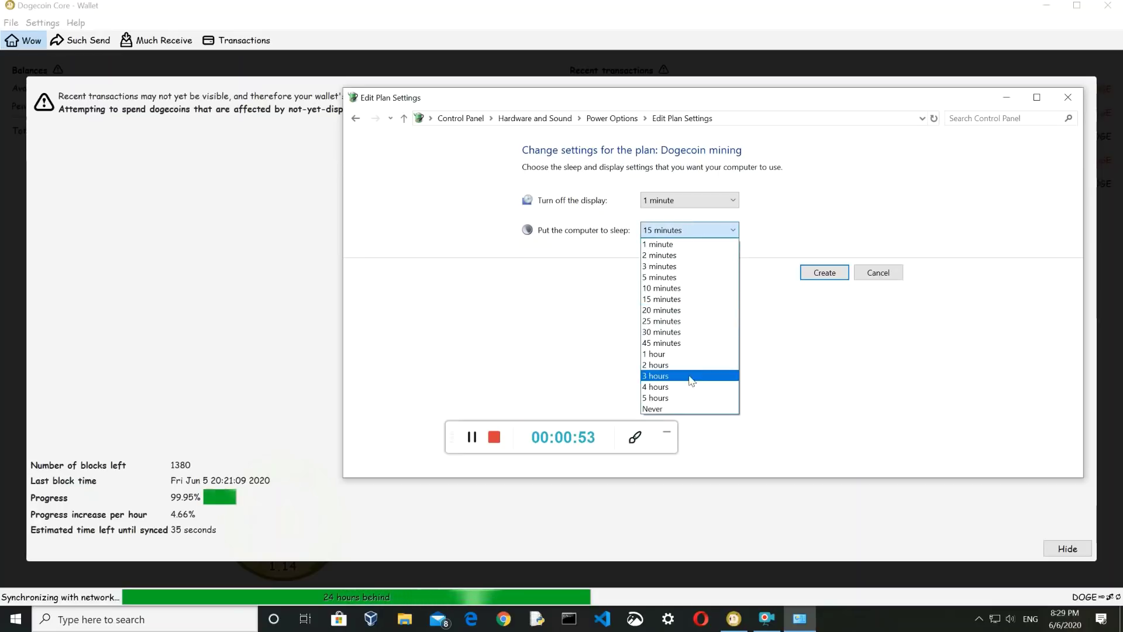
left_click(688, 410)
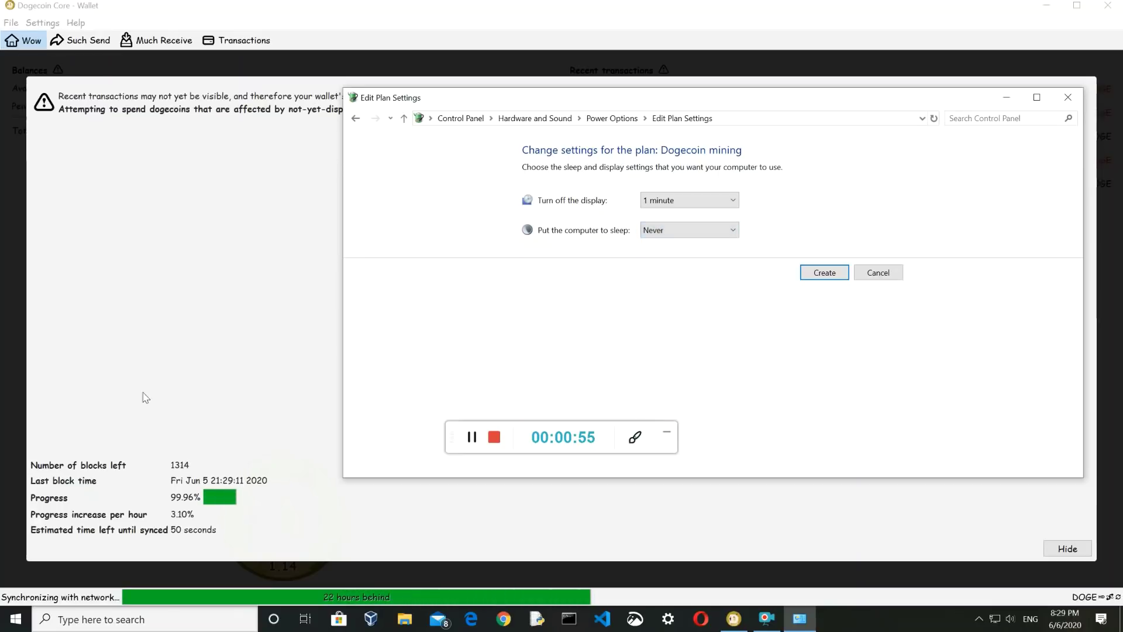
left_click(825, 272)
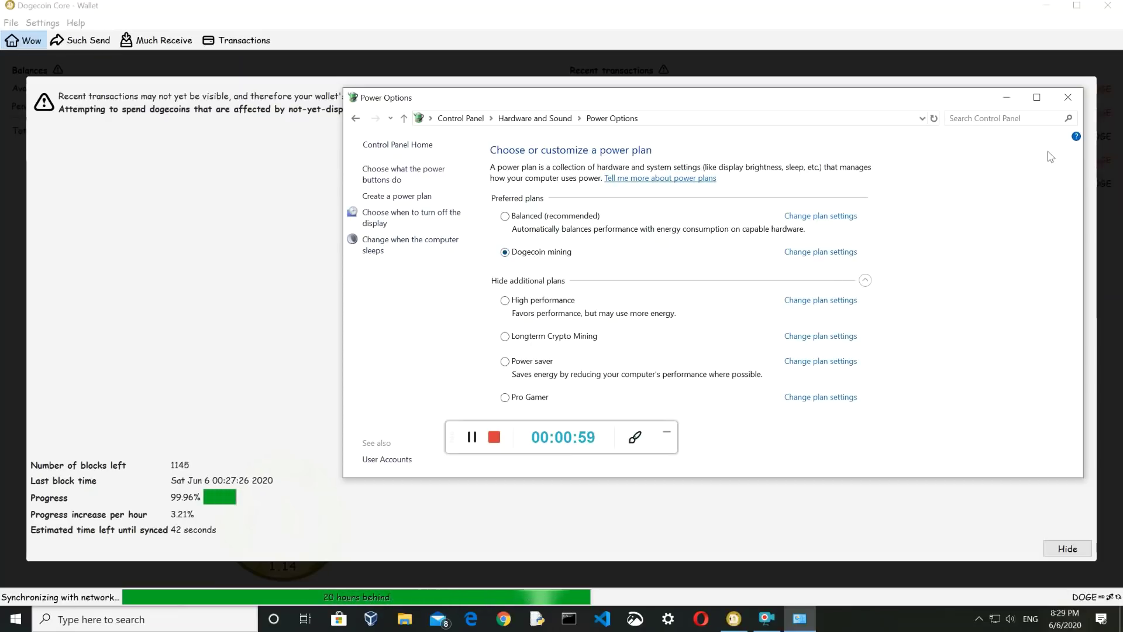
left_click(1068, 97)
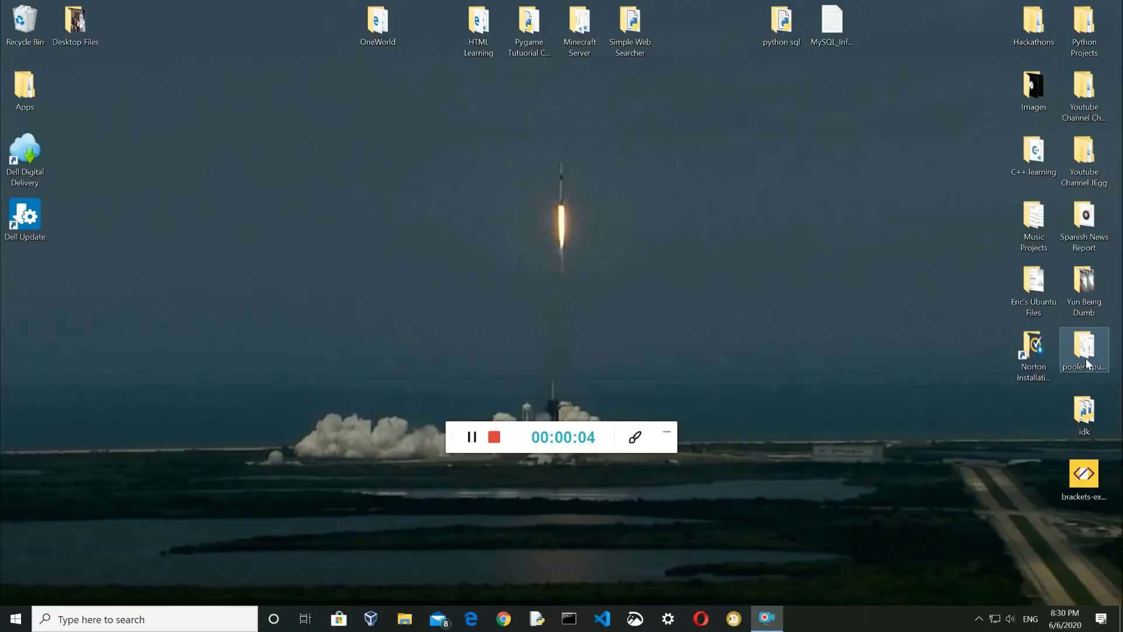
Search the web in Edge for 'pooler cpu miner' and scroll through the results
left_click(471, 619)
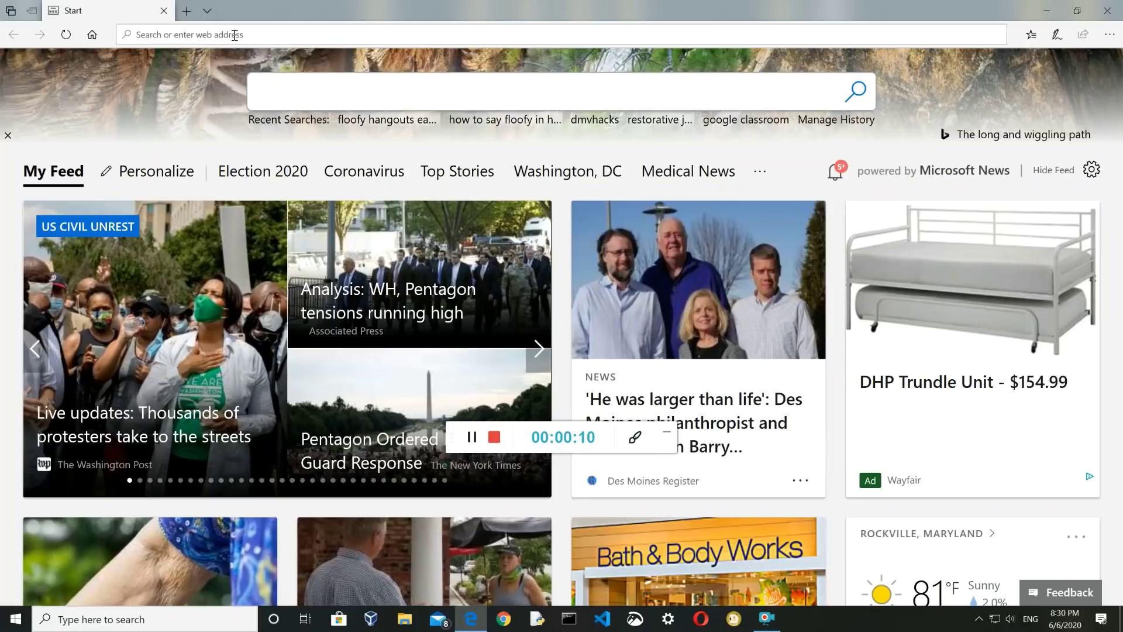
type("poolrt vpu")
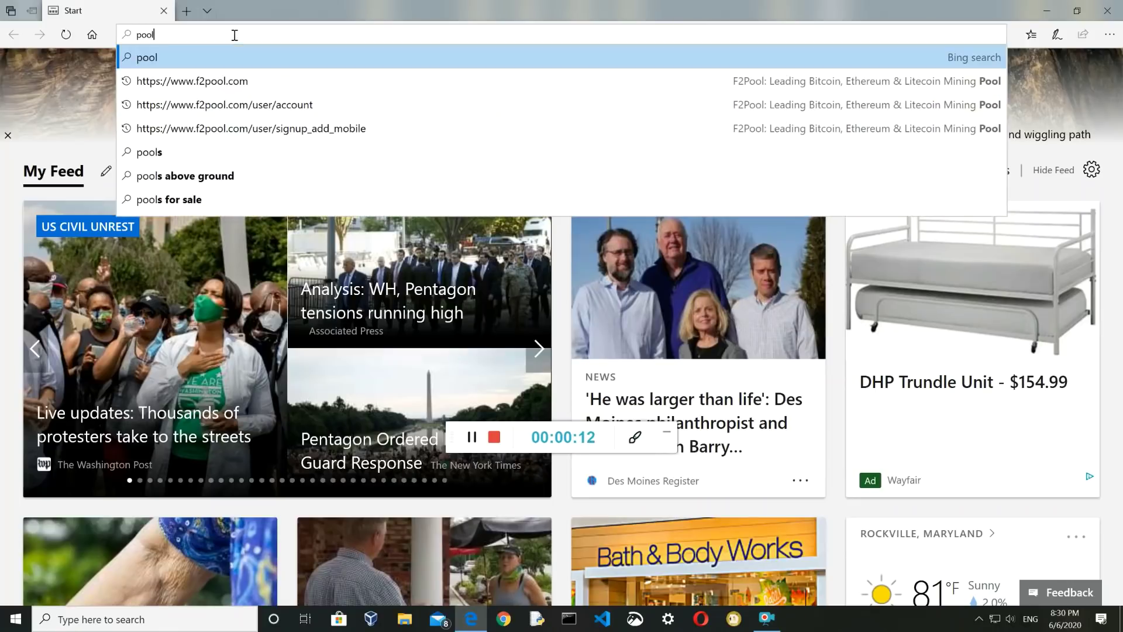
key("BackSpace")
key("BackSpace")
key("BackSpace")
key("BackSpace")
key("BackSpace")
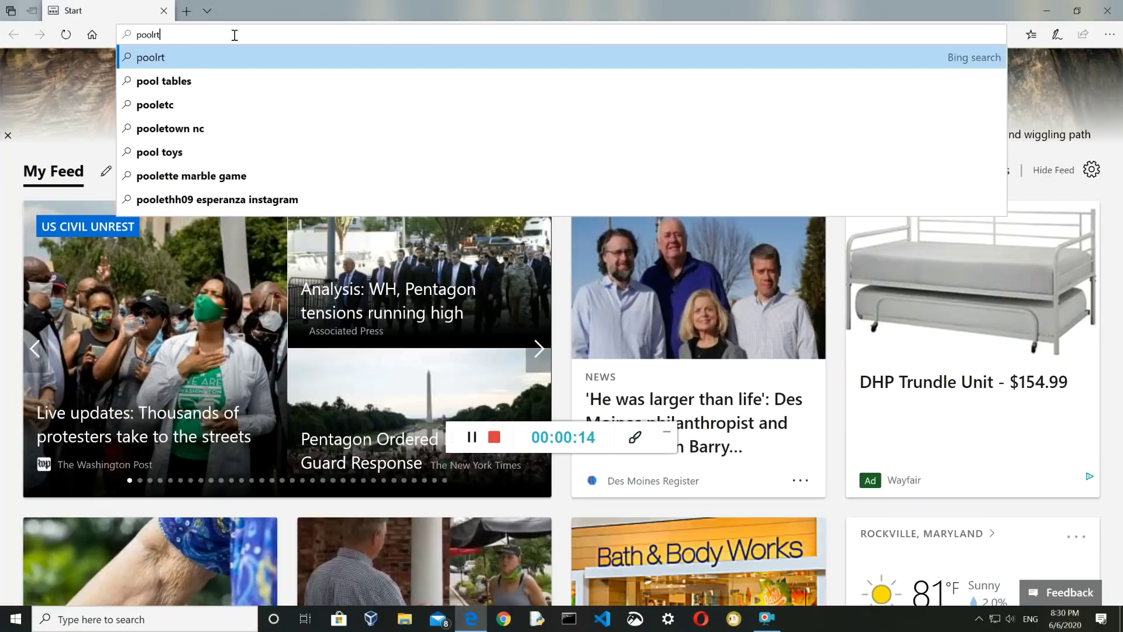
type("er cpu mi")
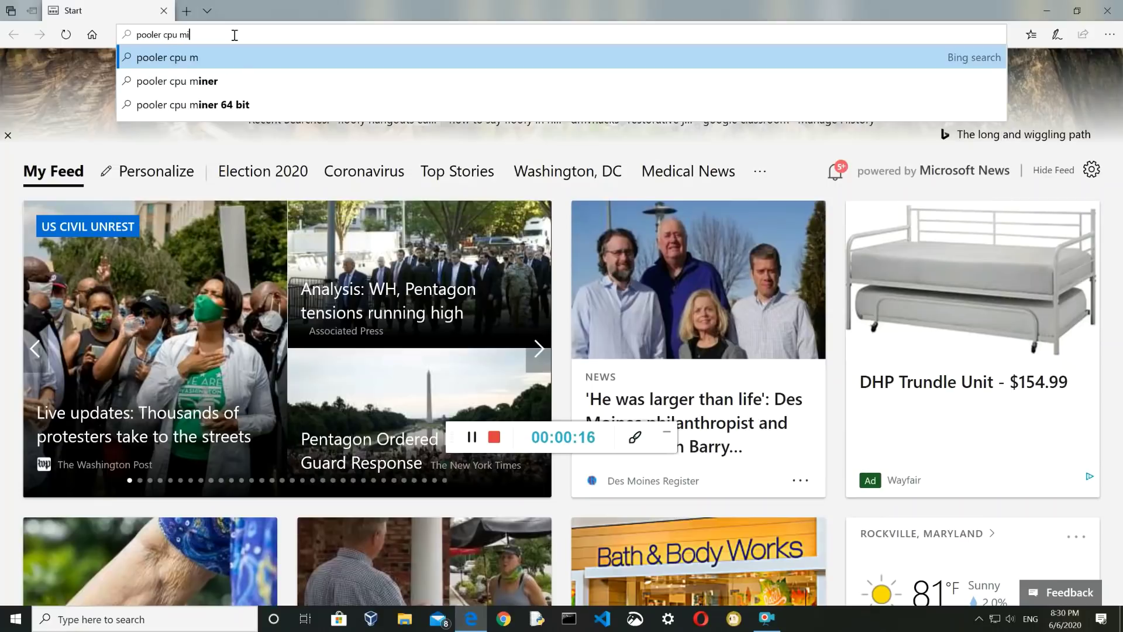
type("ner")
key("Return")
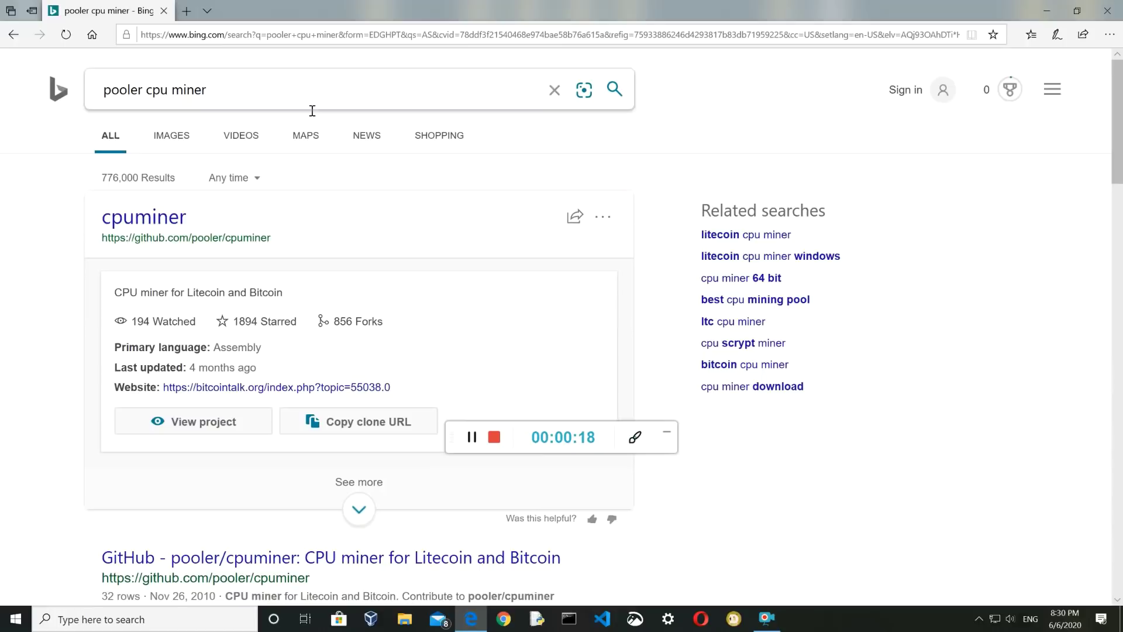
scroll(326, 182, "down", 4)
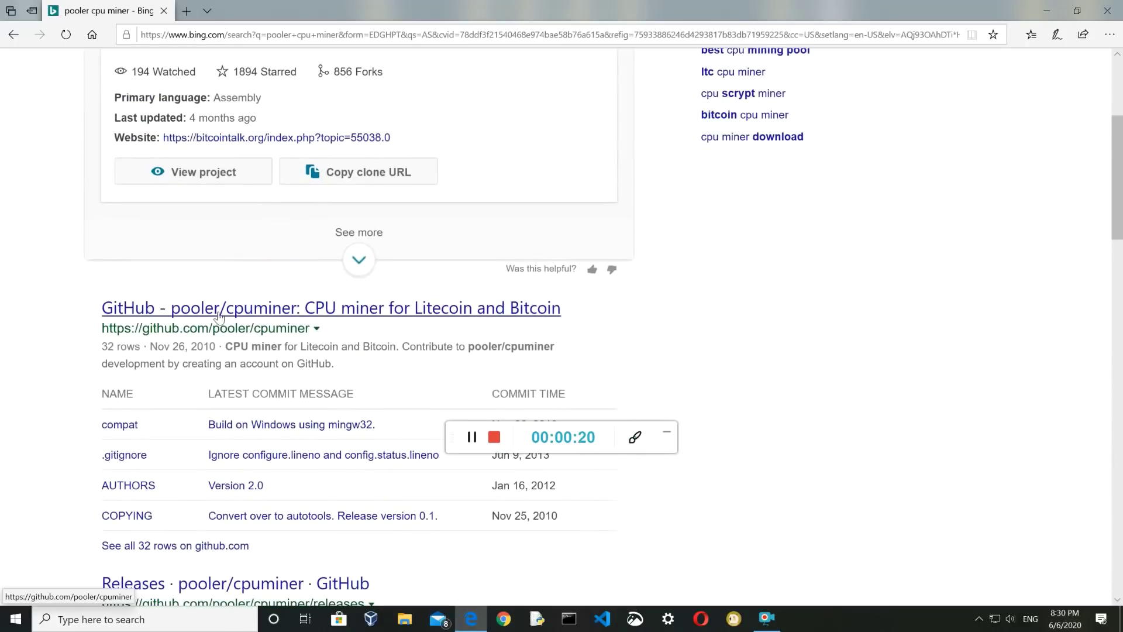
scroll(331, 306, "down", 5)
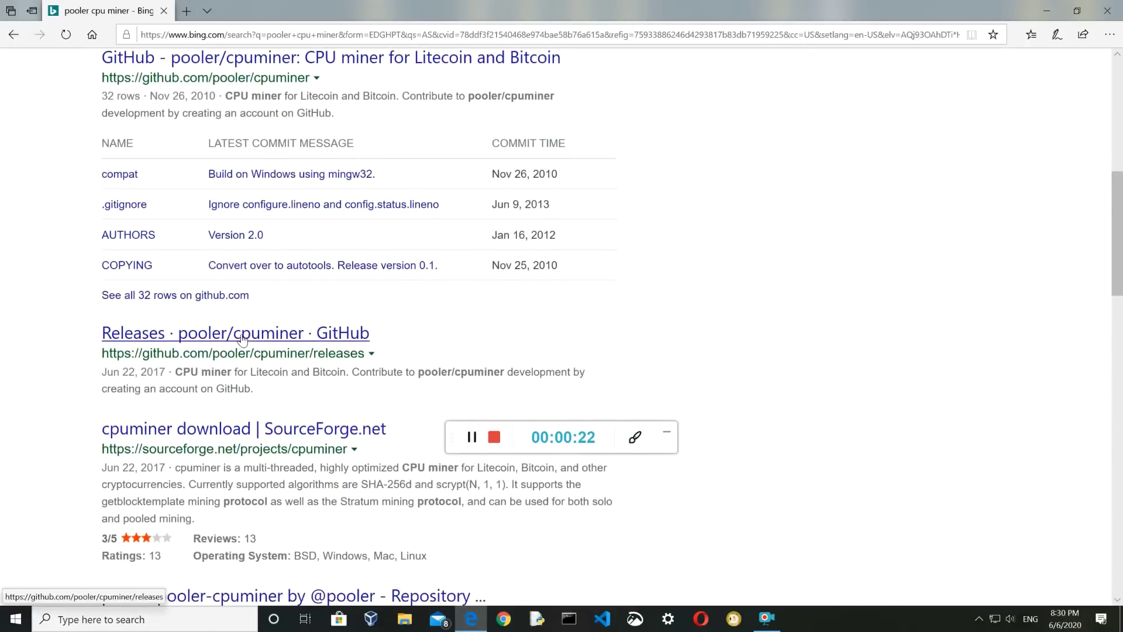
Open the cpuminer SourceForge project and proceed to the pooler-cpuminer-2.5.0-win32.zip download page
left_click(254, 350)
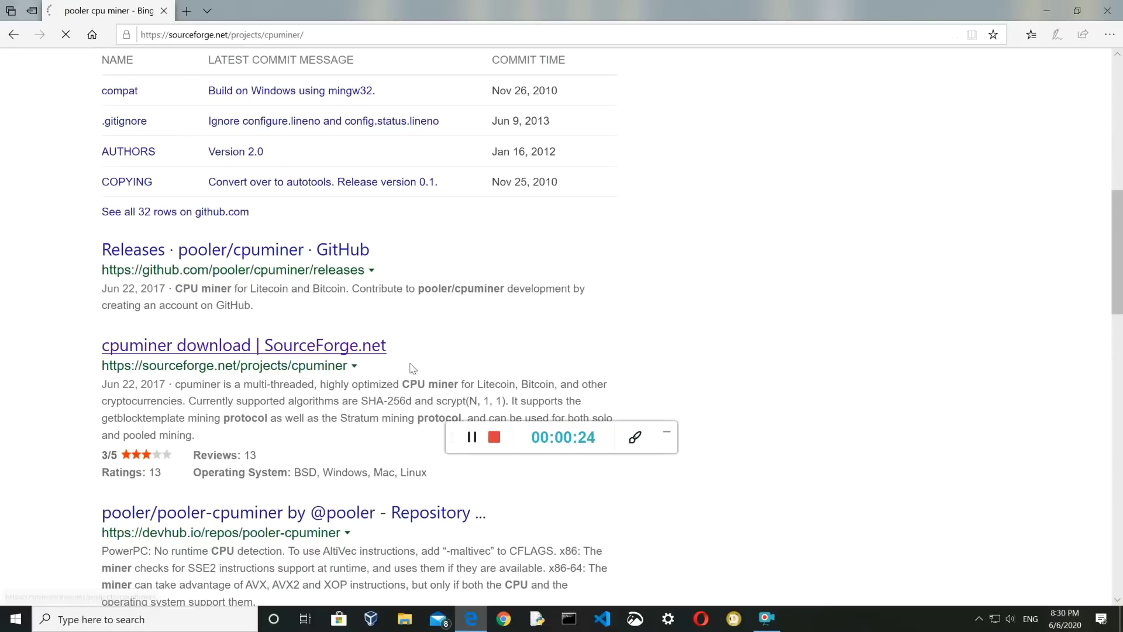
scroll(403, 326, "down", 1)
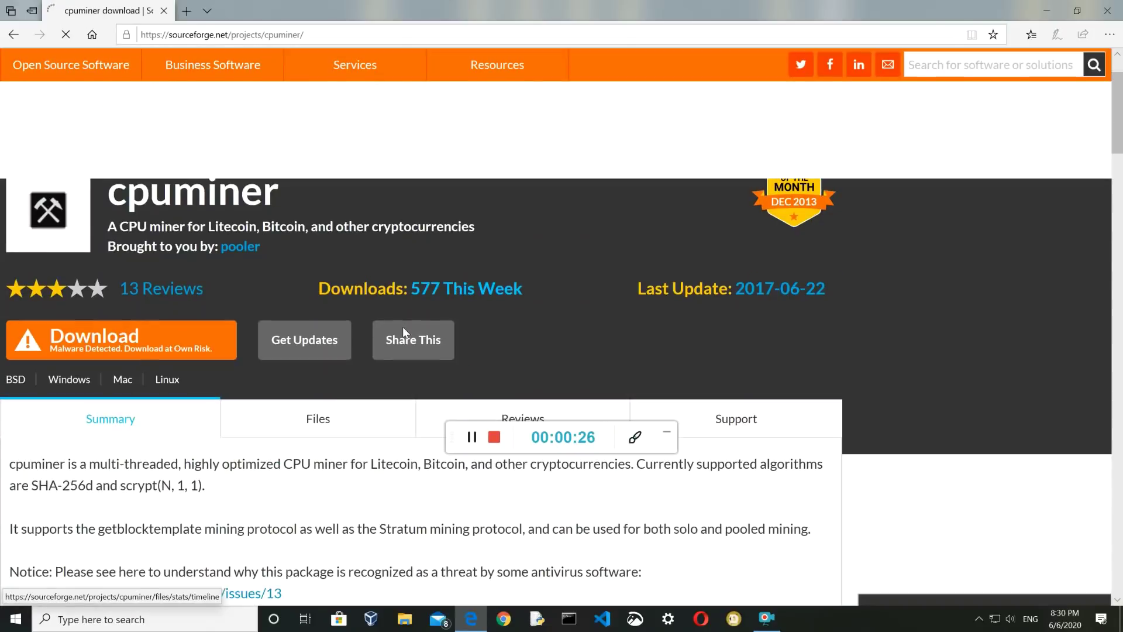
scroll(118, 270, "down", 1)
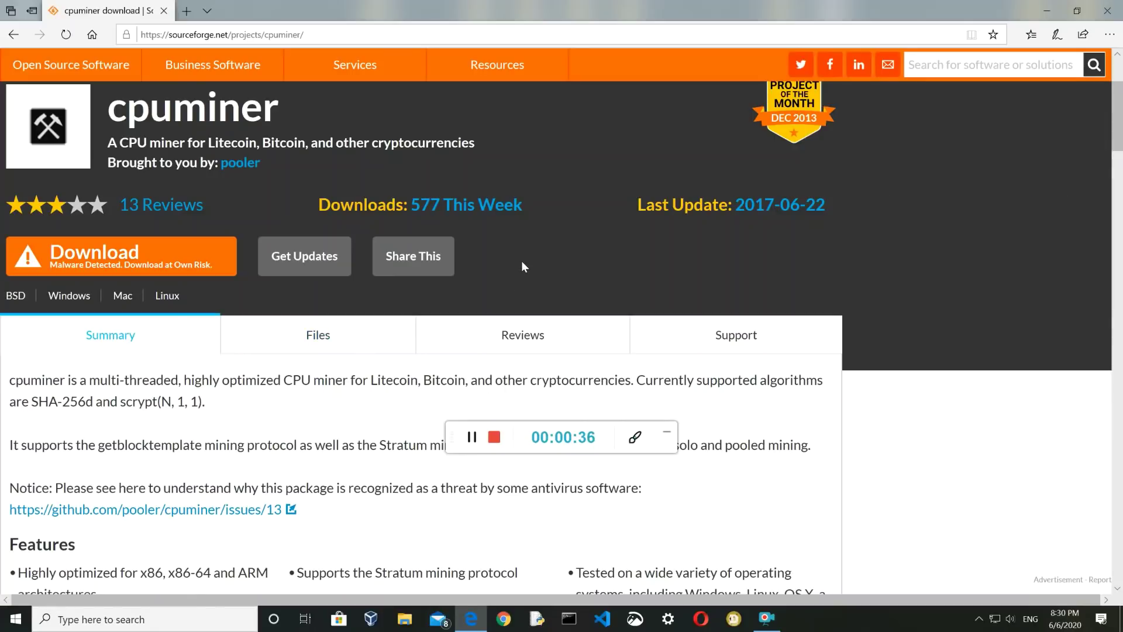
left_click(315, 275)
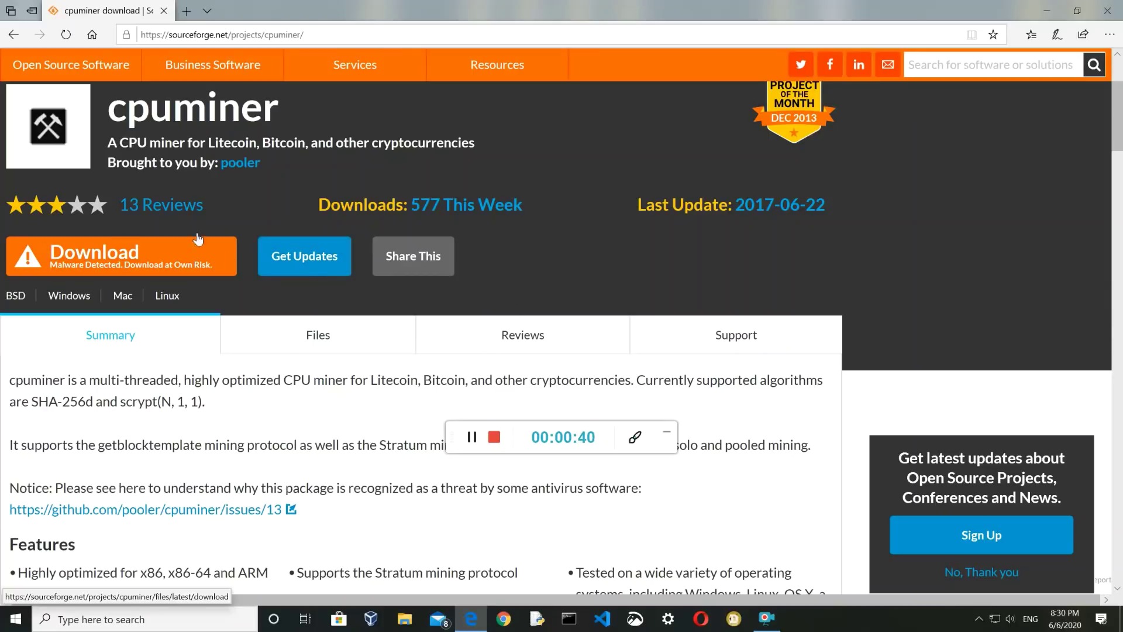
left_click(151, 258)
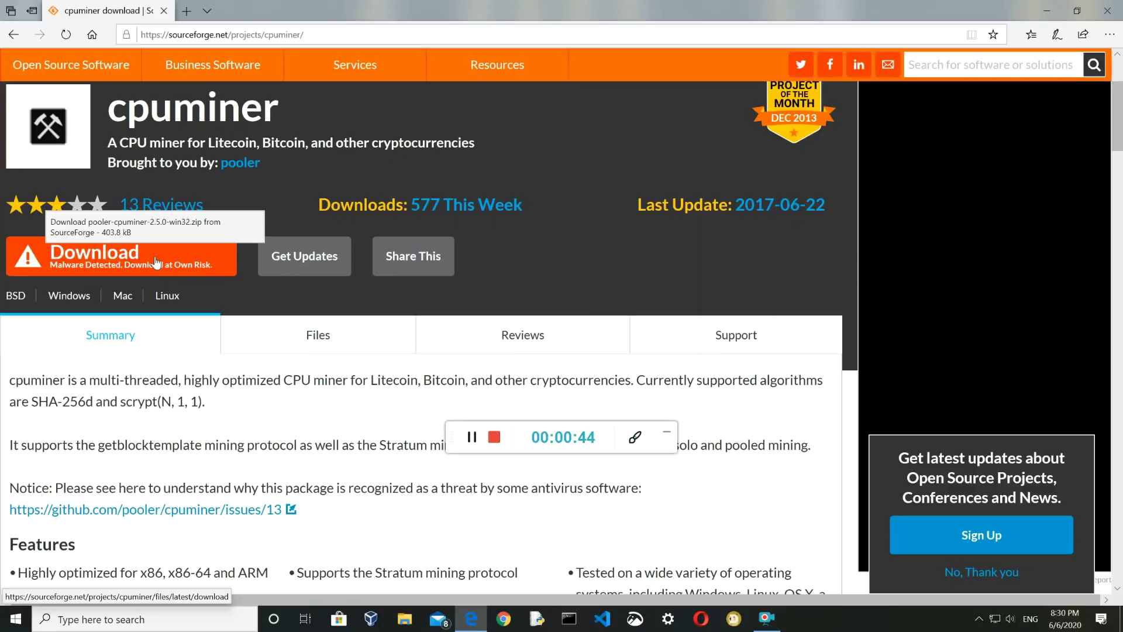
left_click(156, 263)
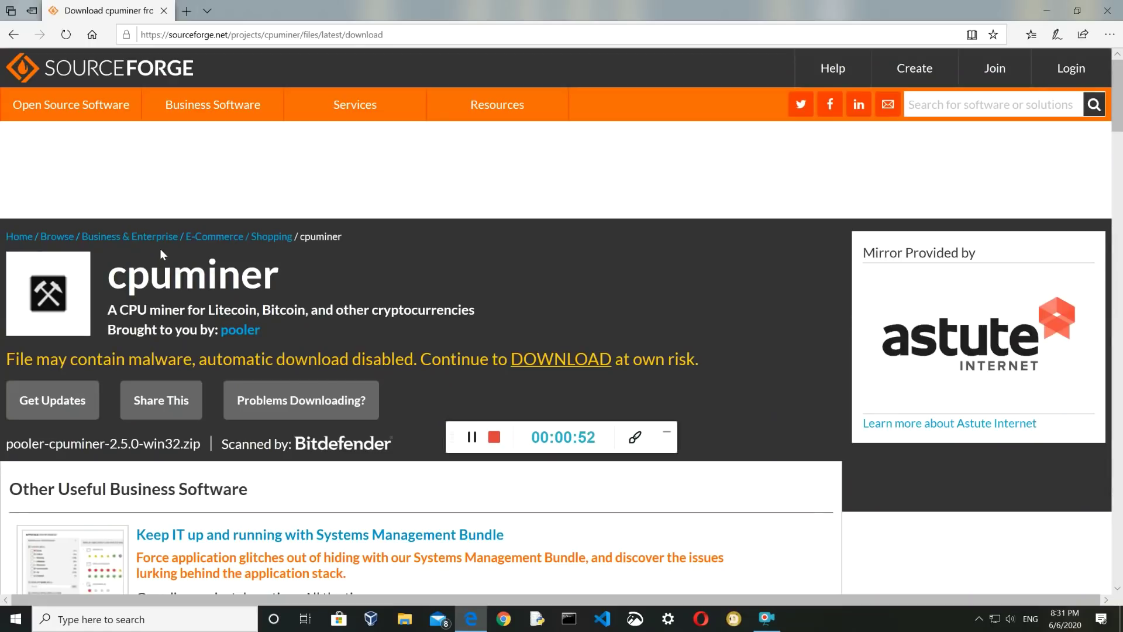
Save pooler-cpuminer-2.5.0-win32.zip into the pooler-cpuminer folder via Save As, then close Edge
scroll(161, 254, "down", 3)
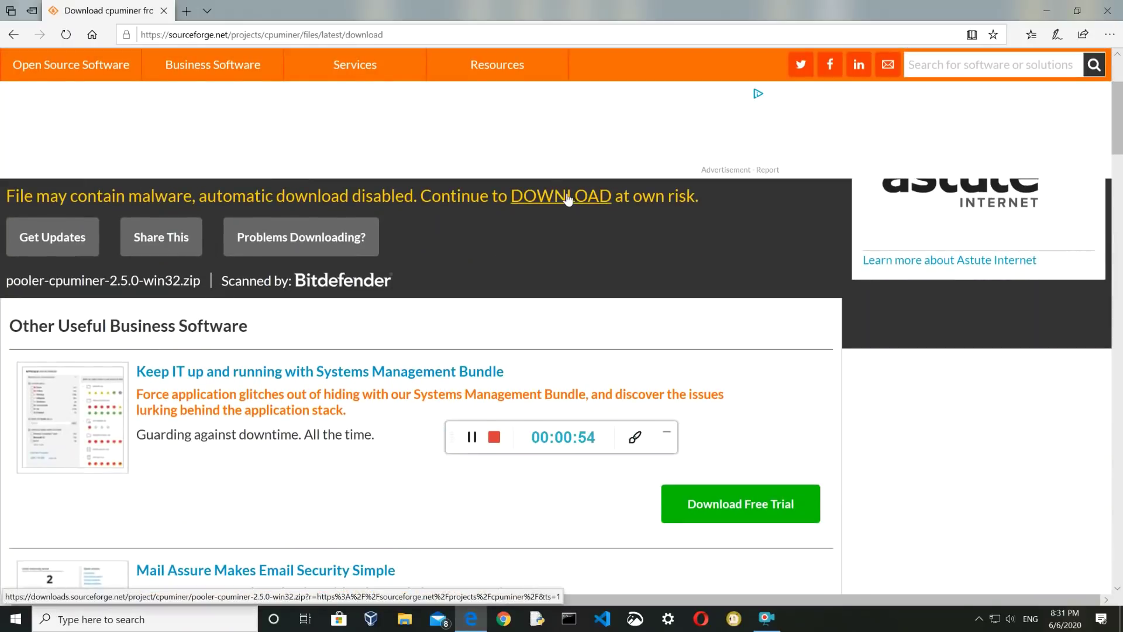
left_click(567, 199)
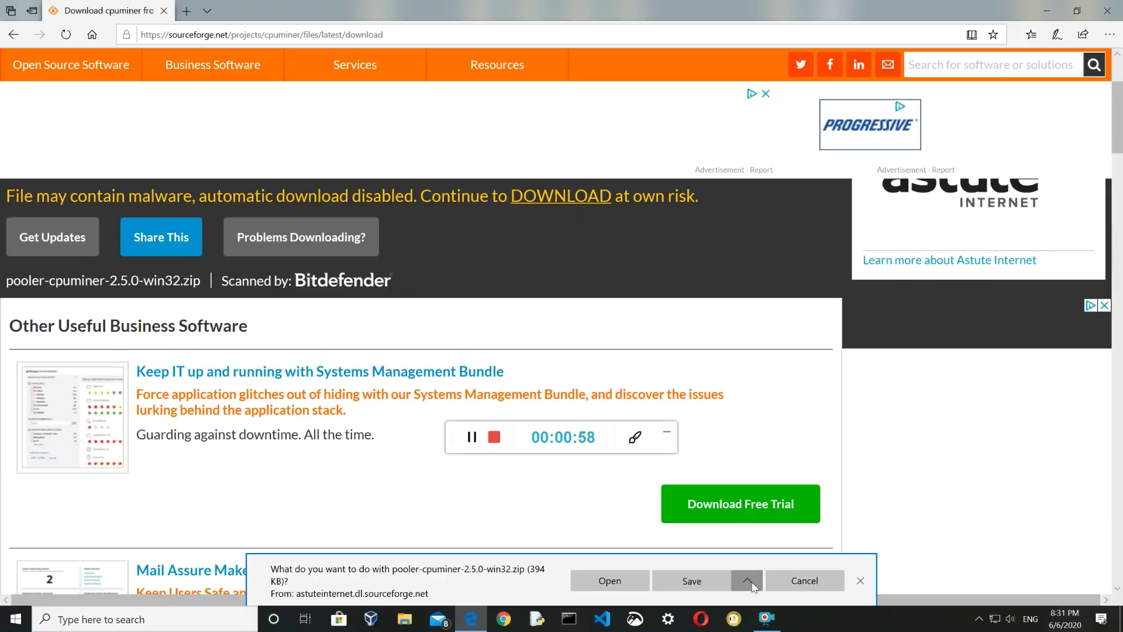
left_click(747, 580)
left_click(718, 558)
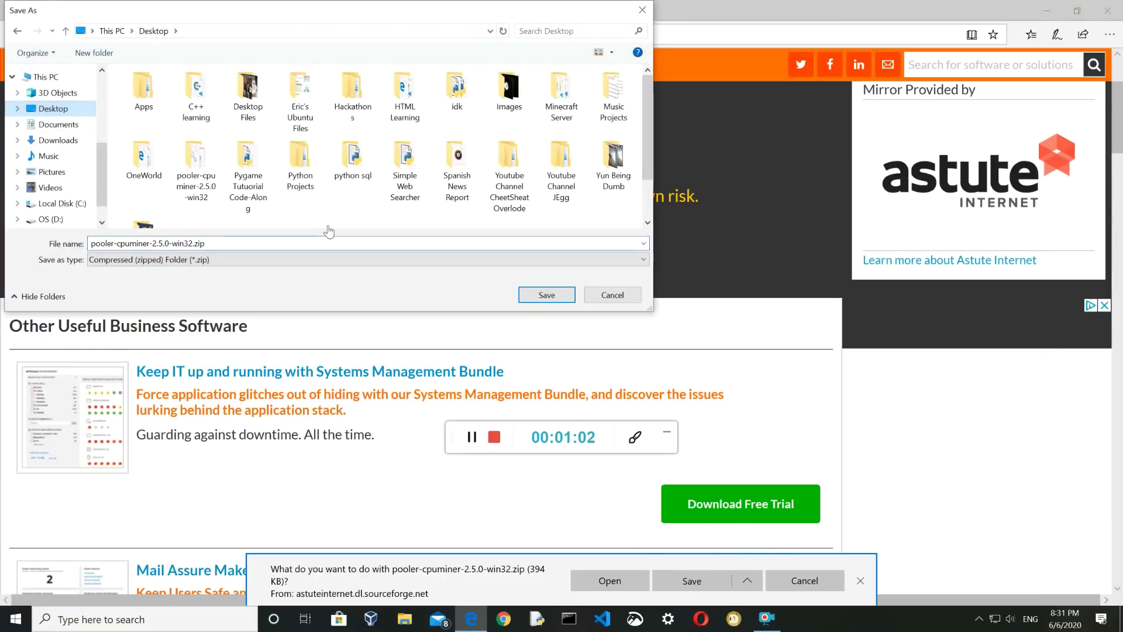
left_click(530, 296)
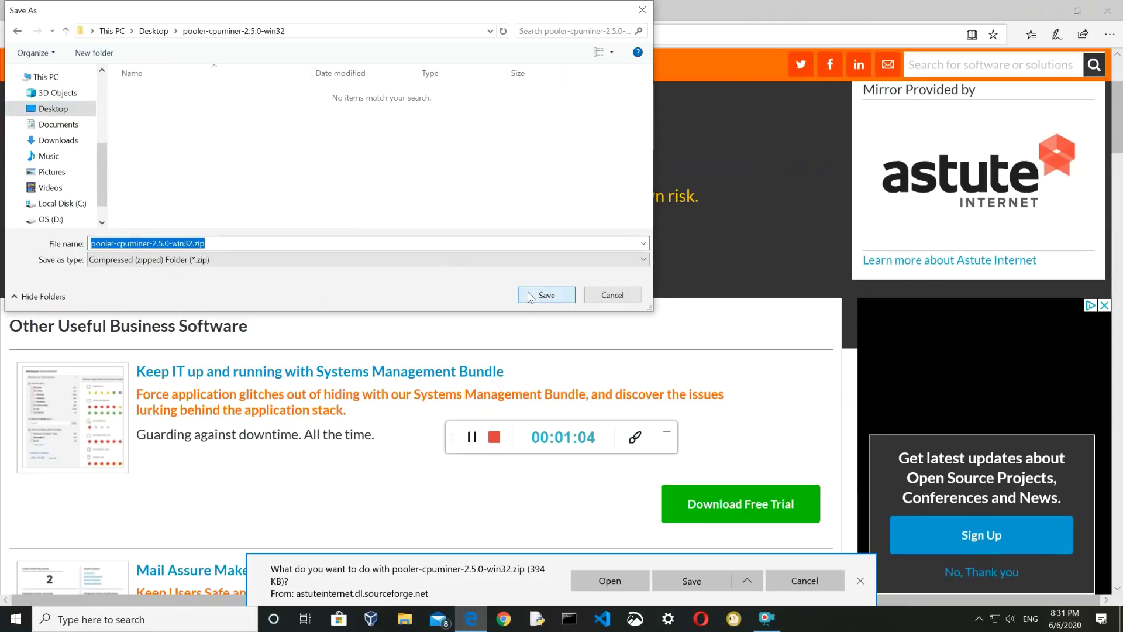
left_click(530, 296)
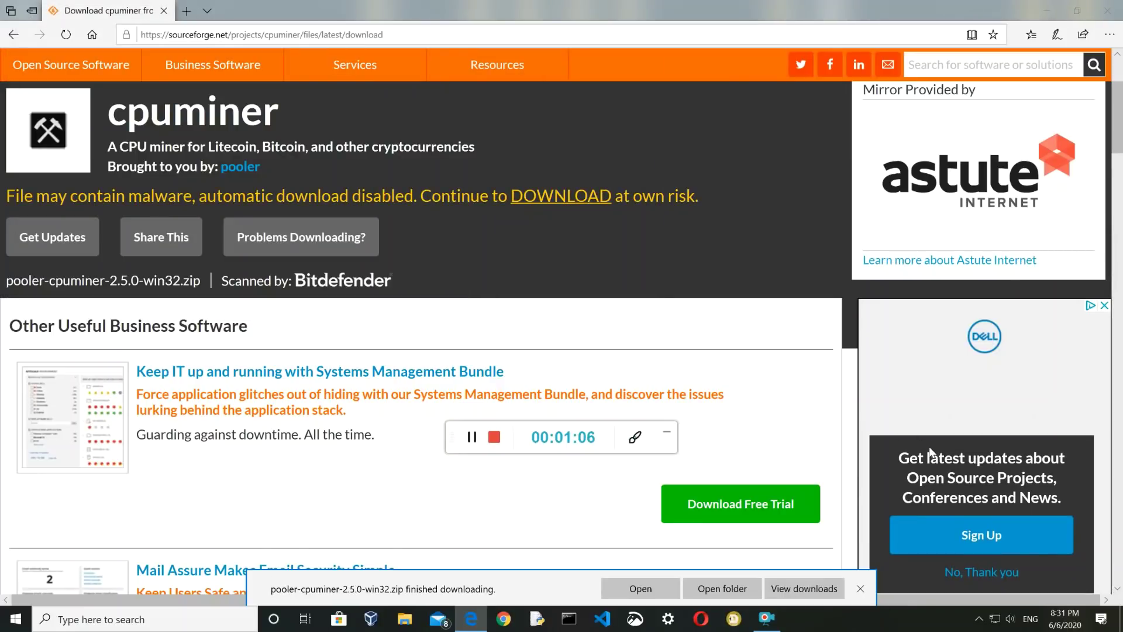
left_click(860, 588)
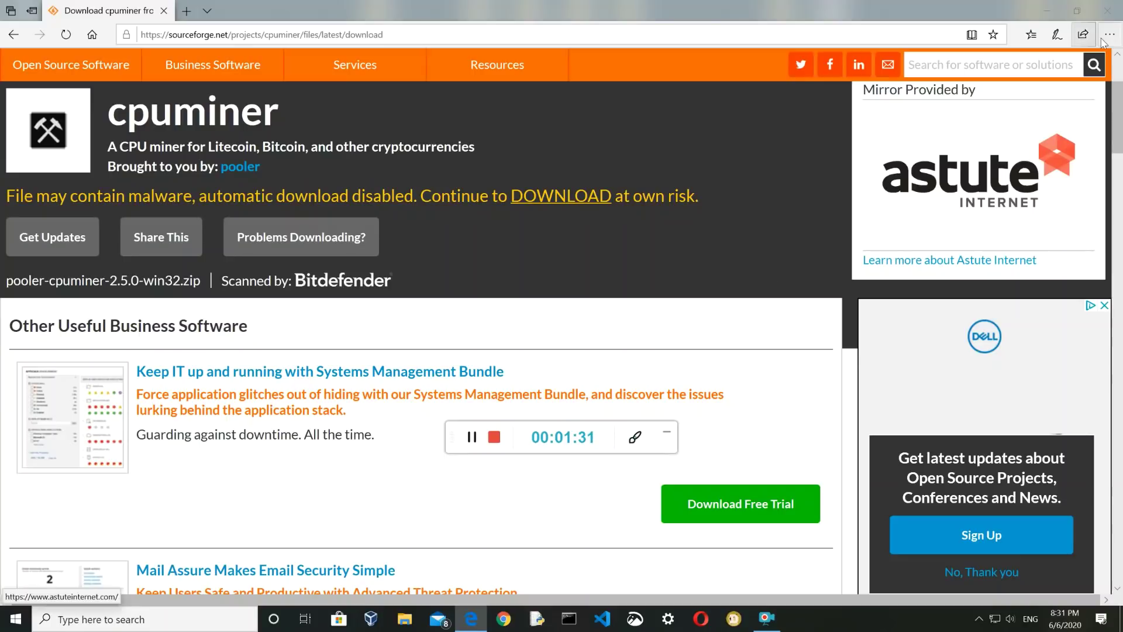
left_click(1108, 11)
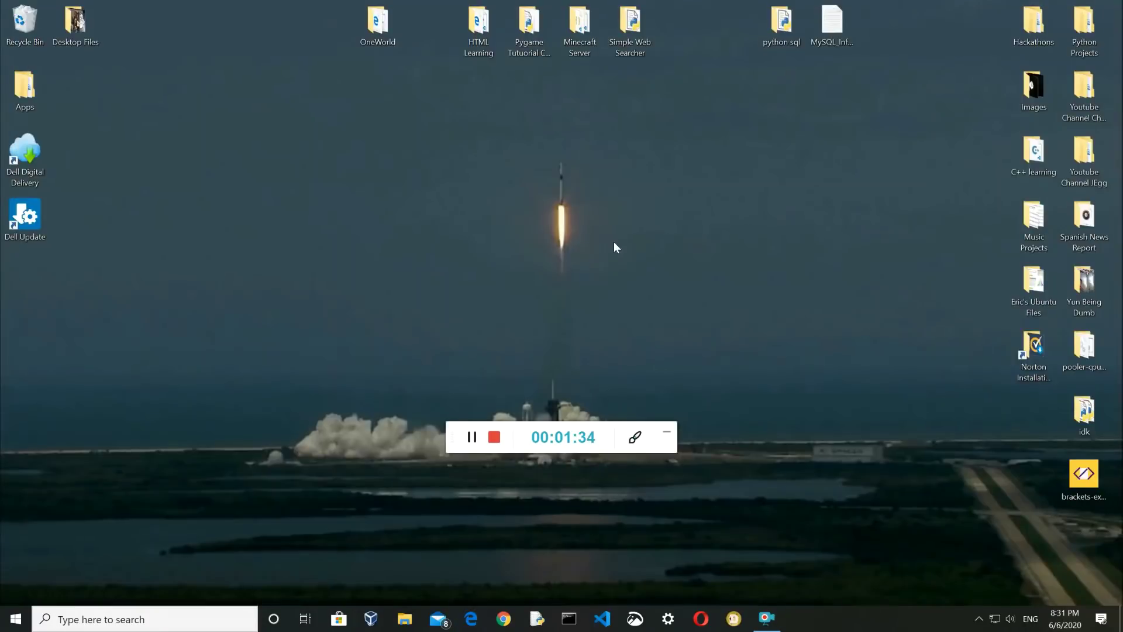
Copy pooler-cpuminer-2.5.0-win32.zip from Explorer's recent files onto the Desktop, then close Explorer
left_click(413, 626)
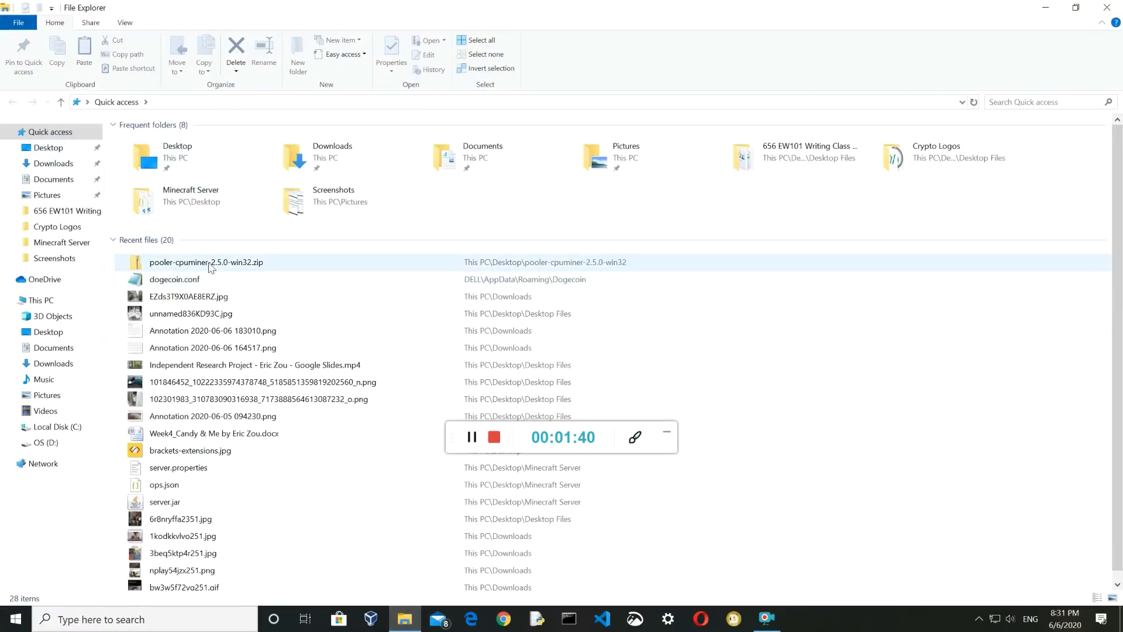
left_click_drag(345, 267, 26, 143)
left_click(1107, 7)
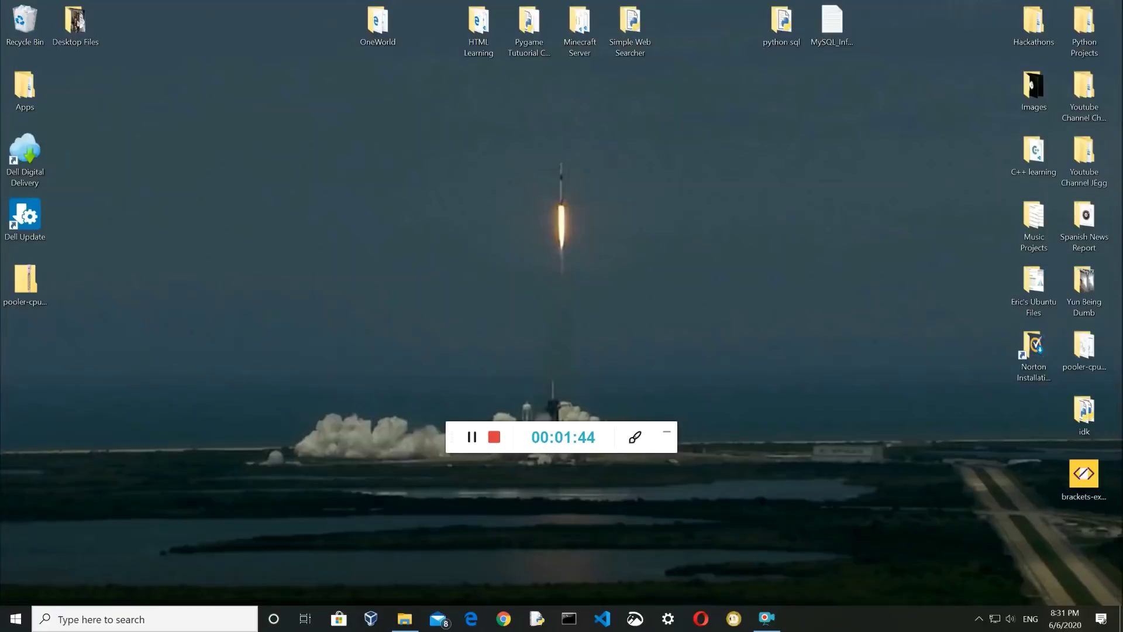
right_click(28, 282)
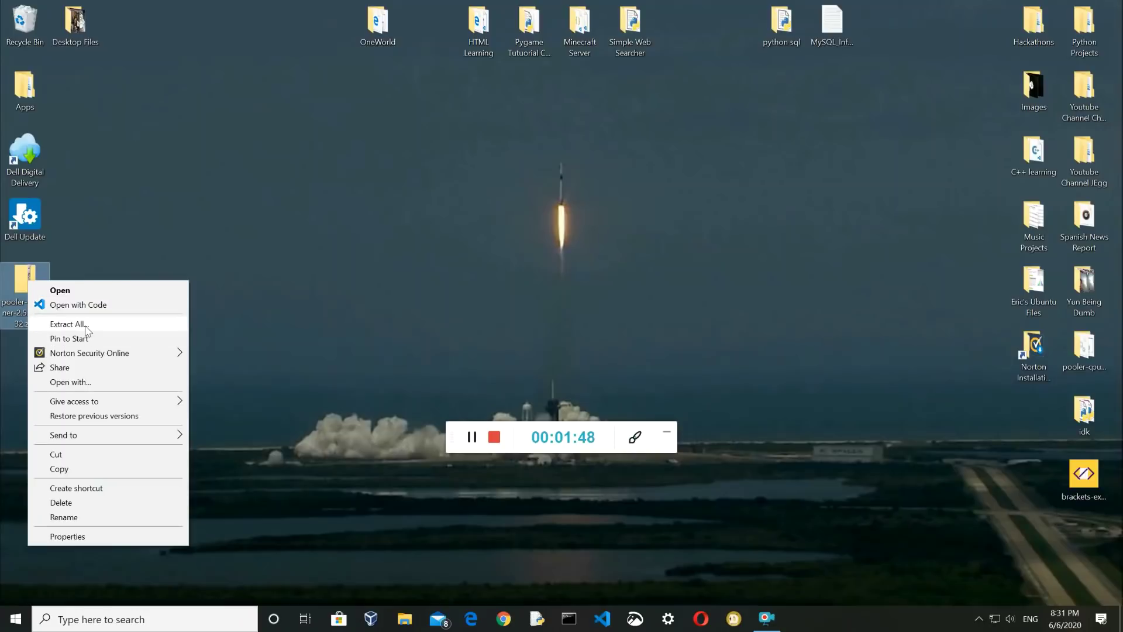
left_click(86, 325)
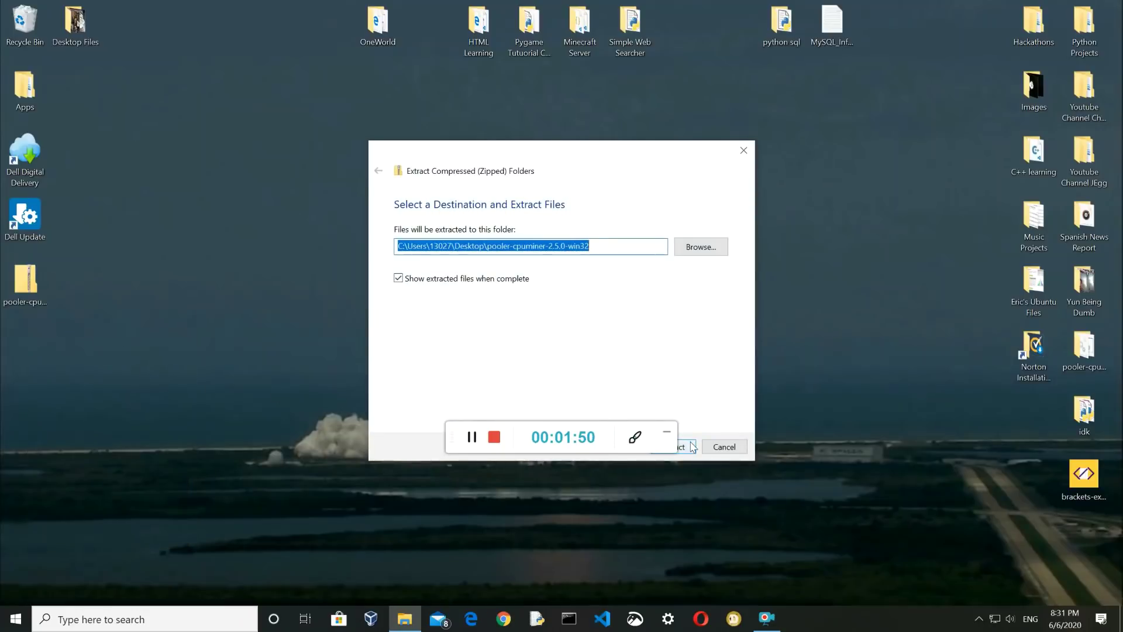
left_click(693, 447)
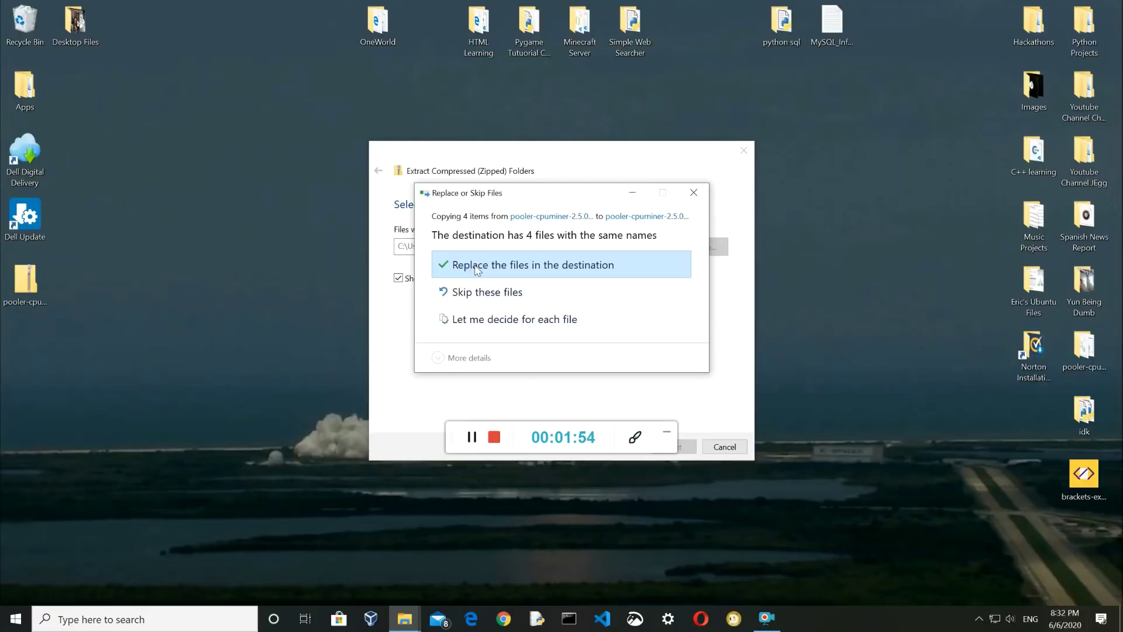
left_click(694, 192)
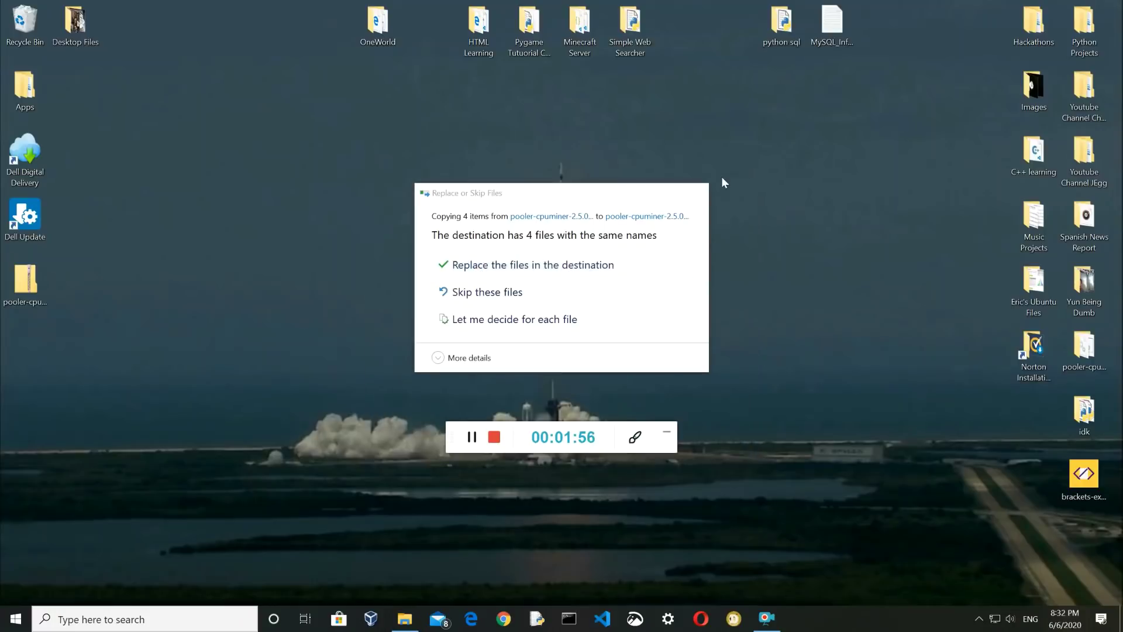
key("super+d")
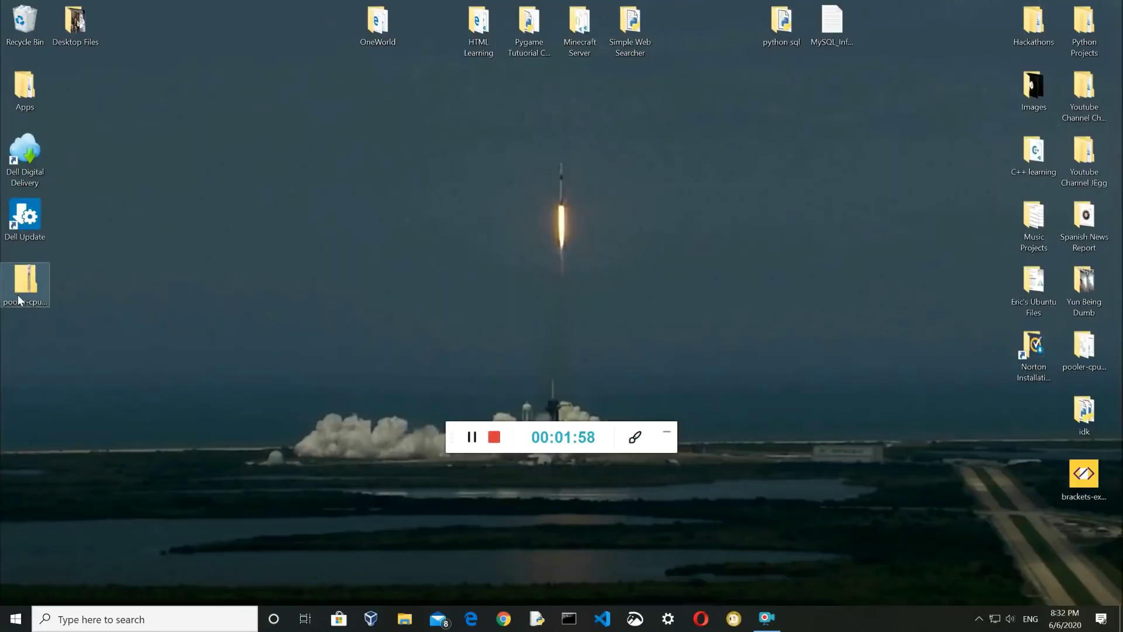
Rename the pooler-cpuminer zip on the desktop to miner.zip
left_click(25, 305)
left_click(29, 315)
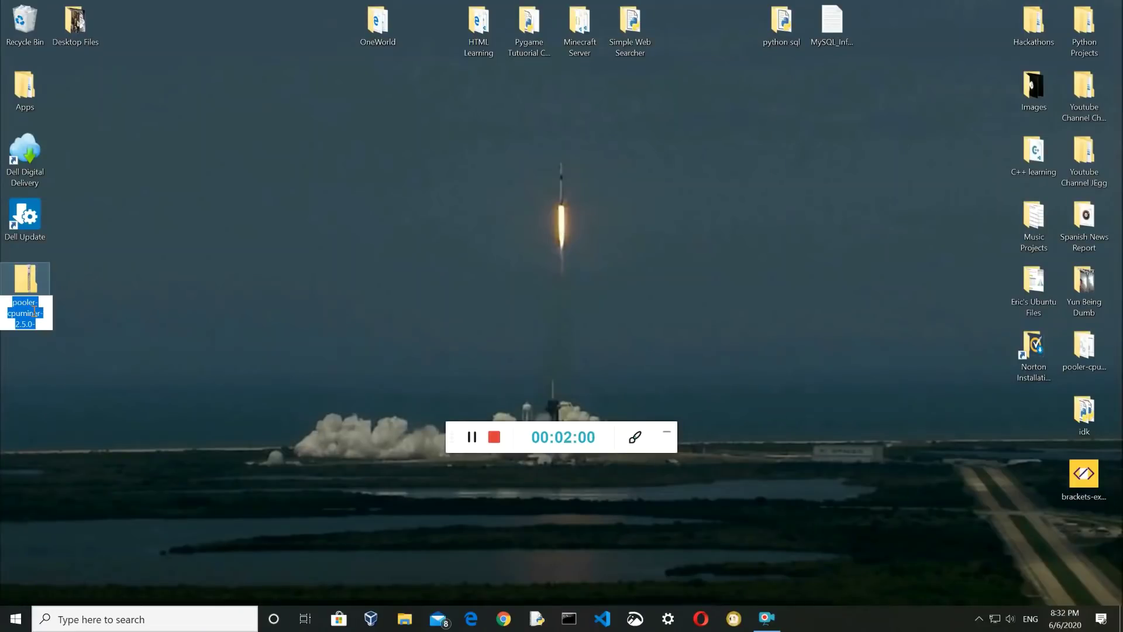
type("miner.zip")
key("Return")
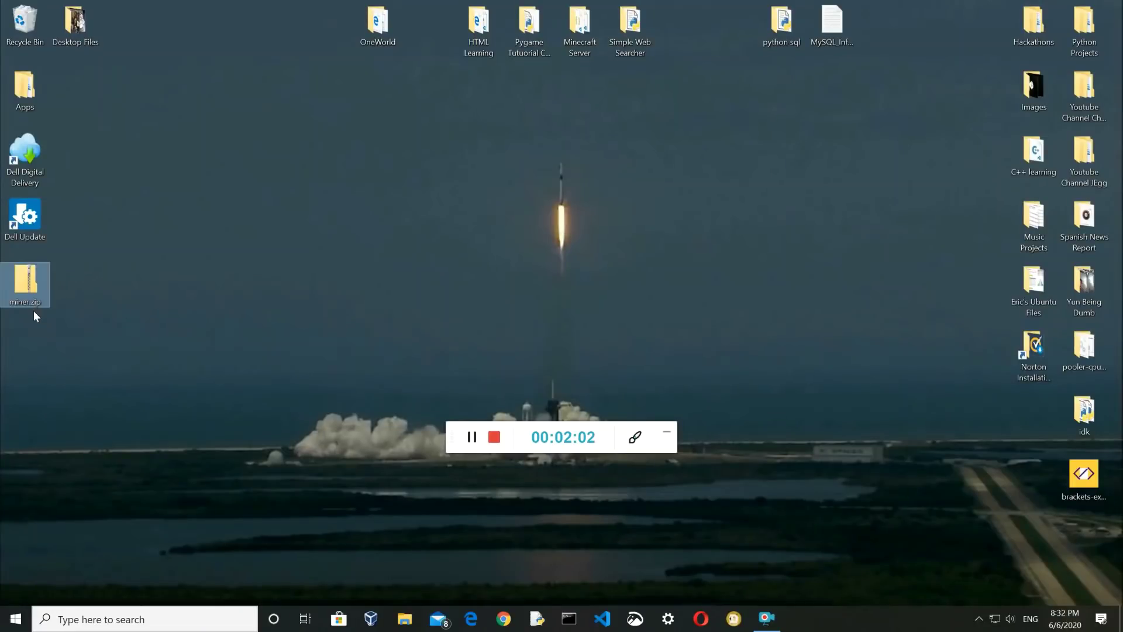
Extract miner.zip into a miner folder holding minerd.exe and the DLLs
right_click(22, 288)
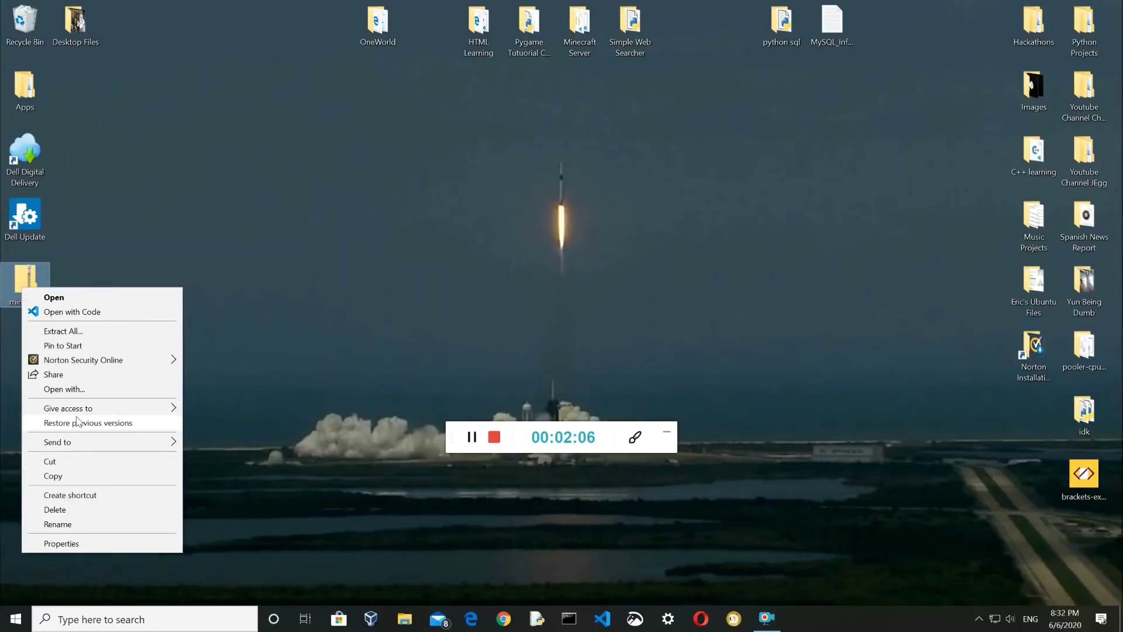
left_click(62, 332)
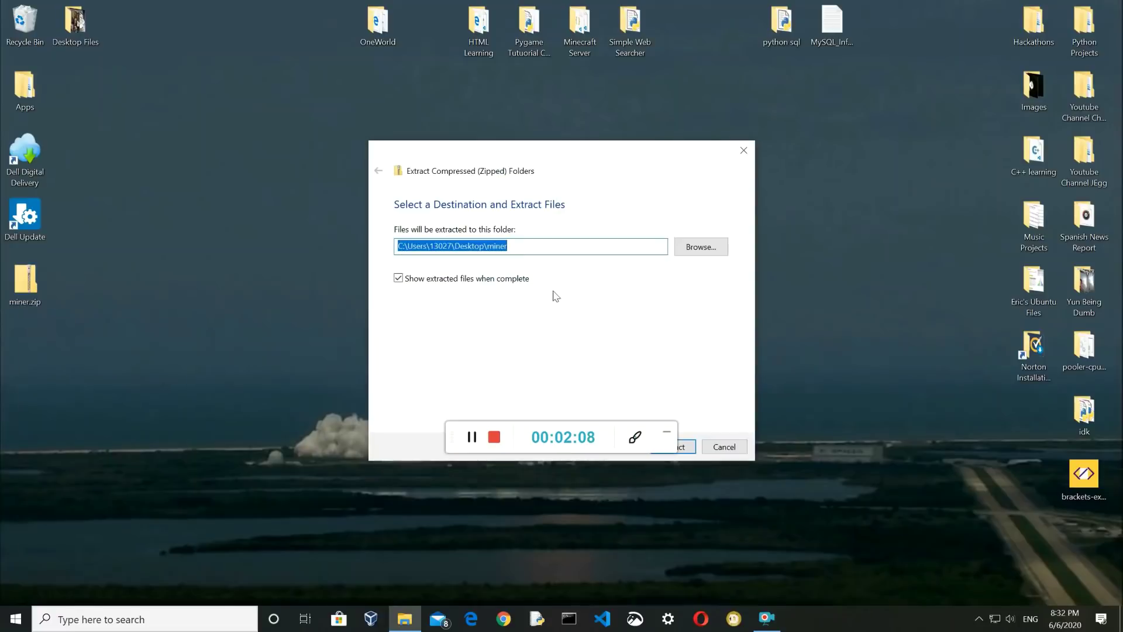
left_click(683, 446)
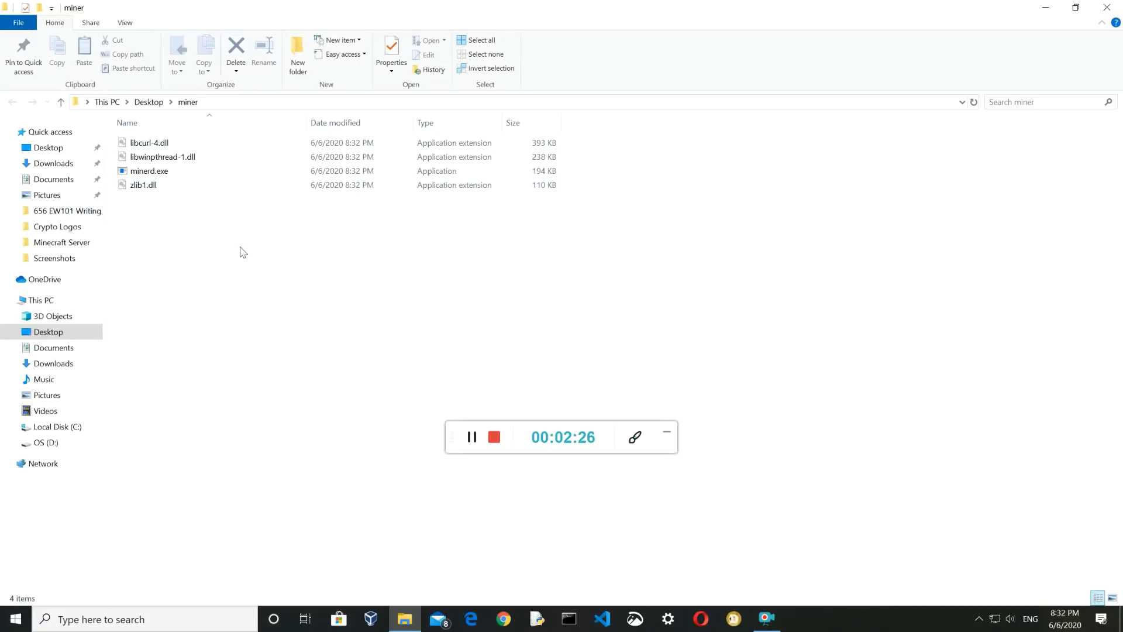
Bring up the Dogecoin Core wallet, then return to the miner folder window
left_click(737, 628)
left_click(756, 530)
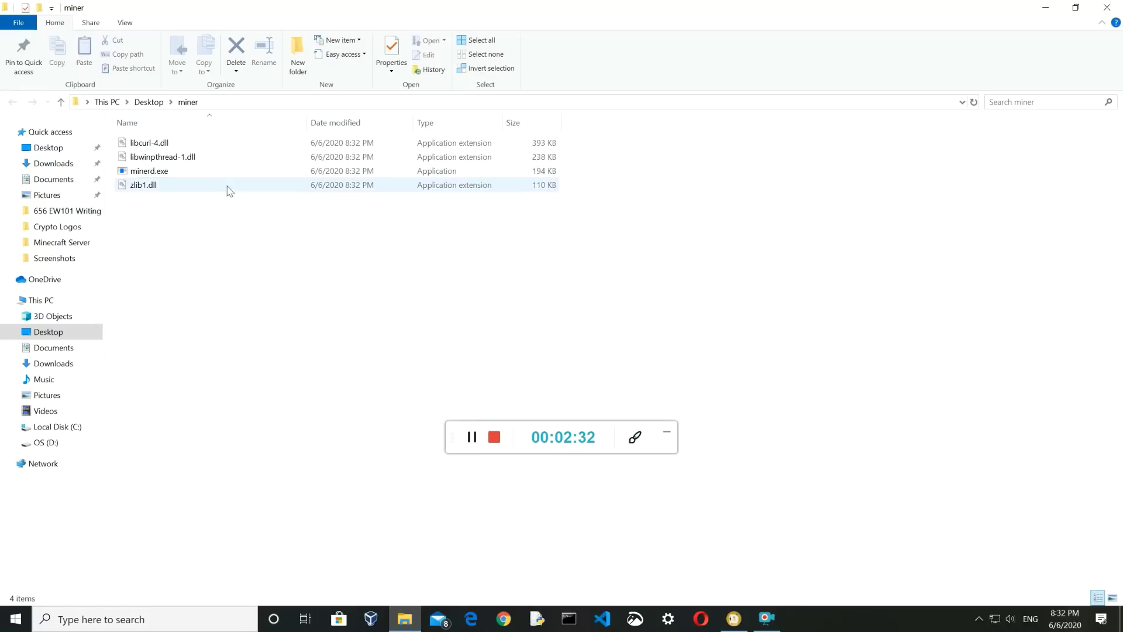
right_click(246, 244)
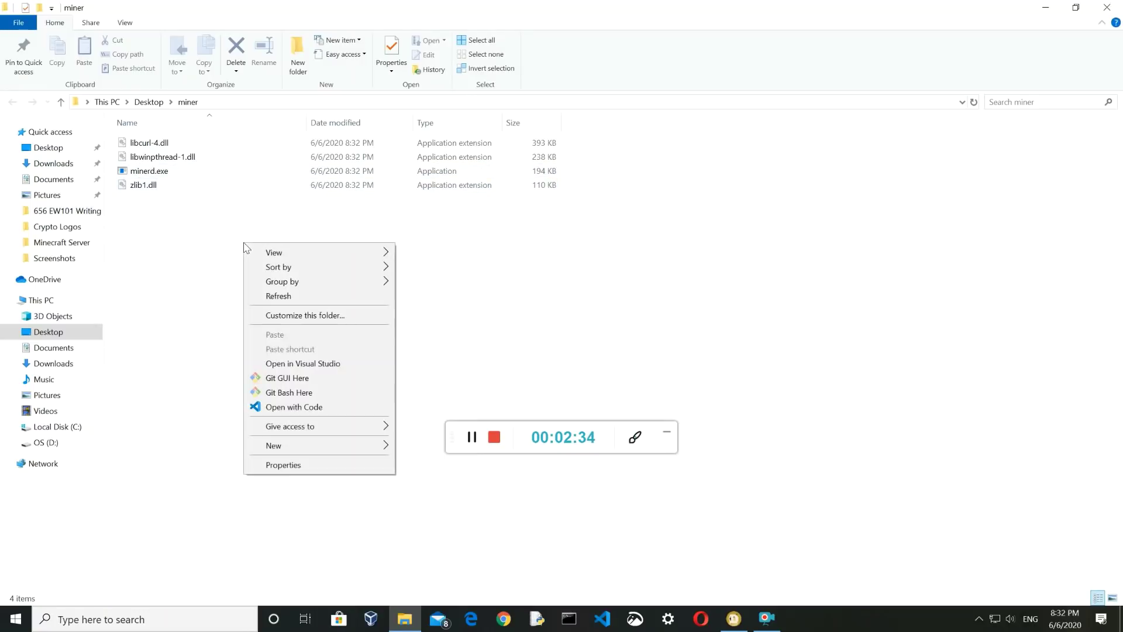
left_click(461, 504)
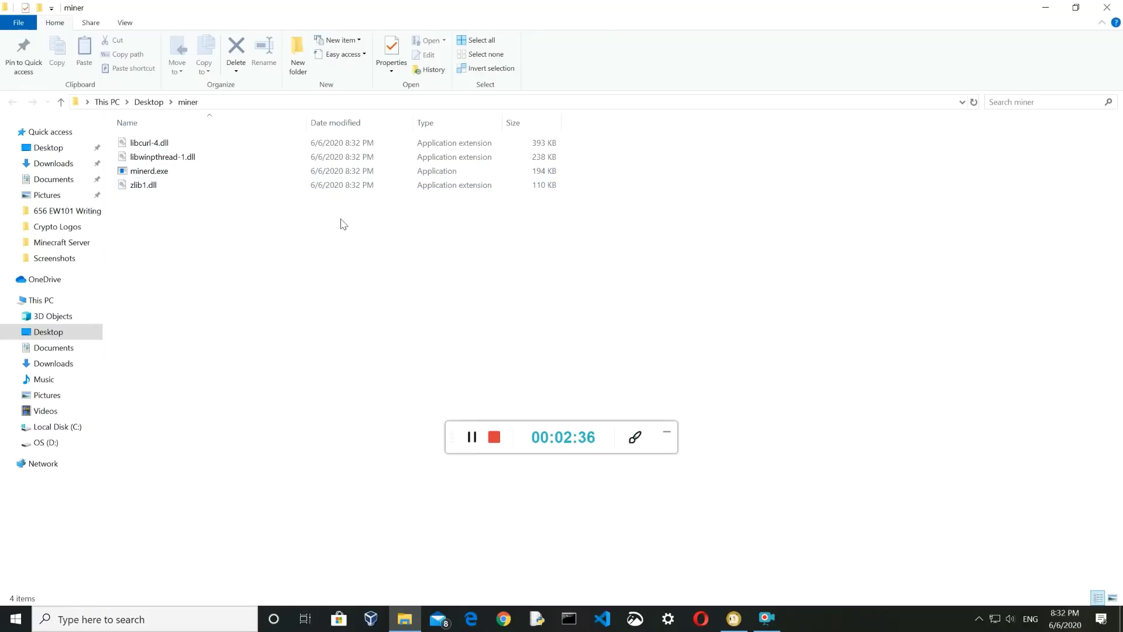
left_click(494, 437)
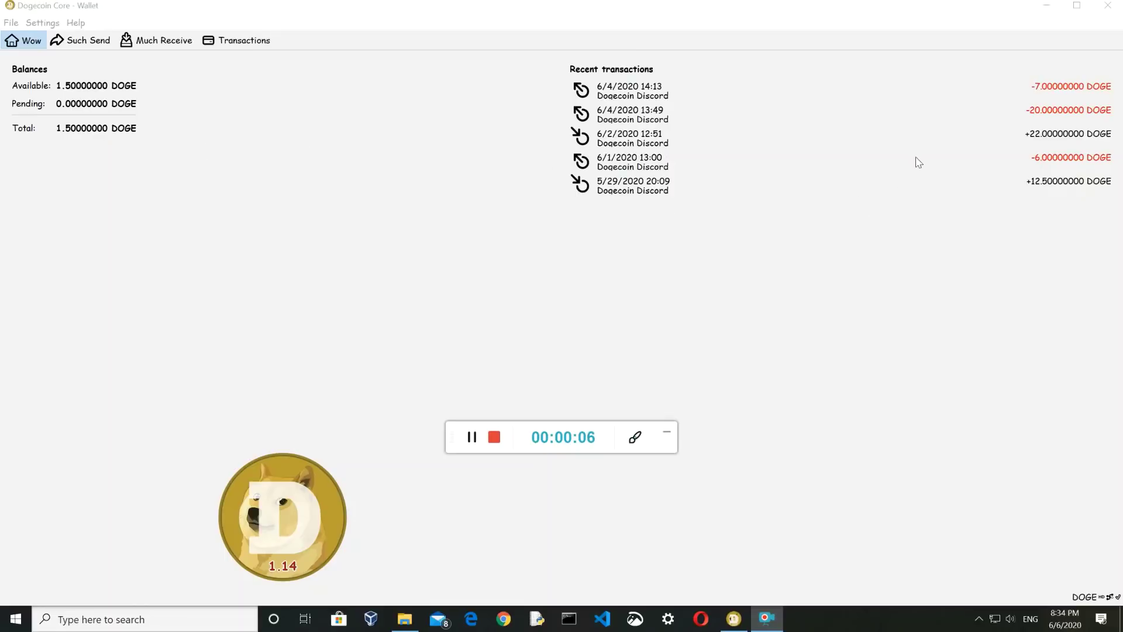
Create a new text document in the miner folder
left_click(419, 617)
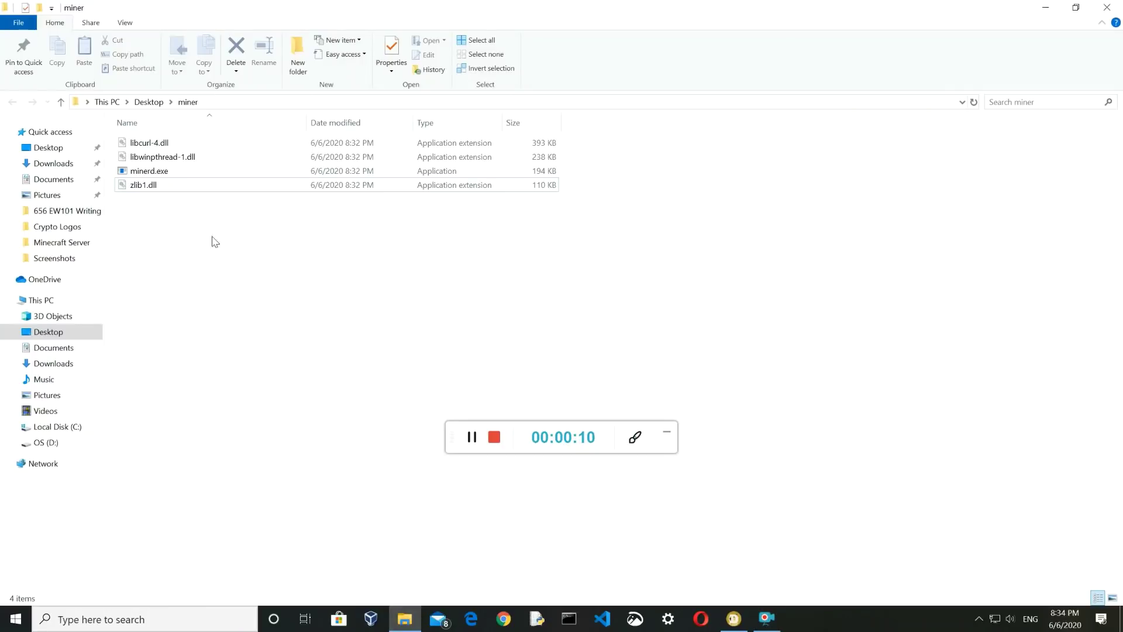
right_click(183, 211)
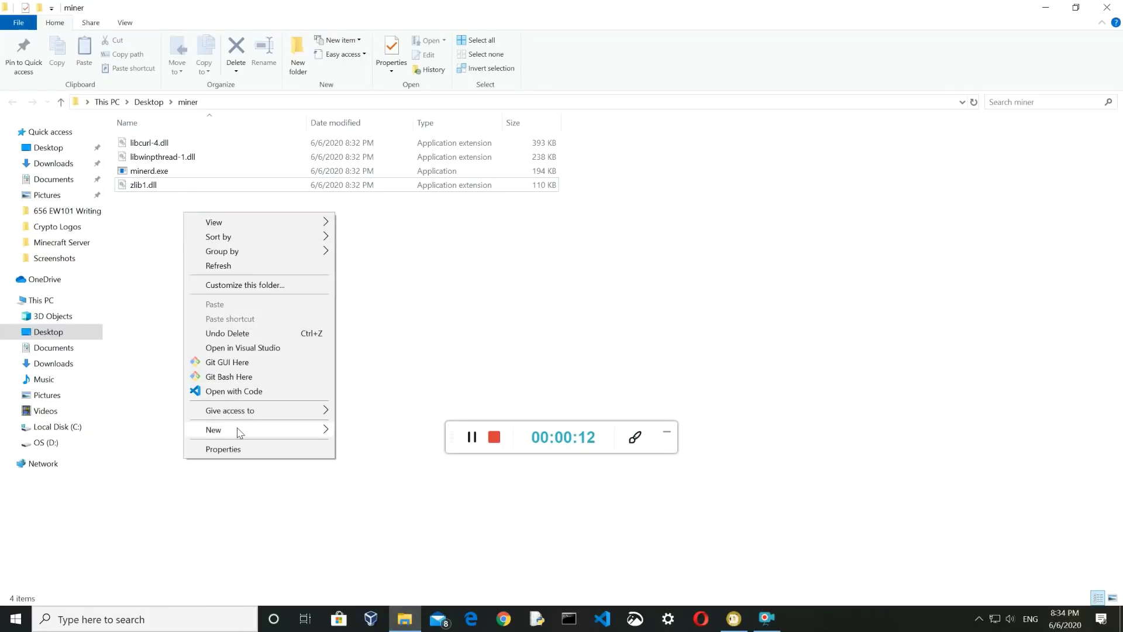
mouse_move(240, 430)
left_click(395, 582)
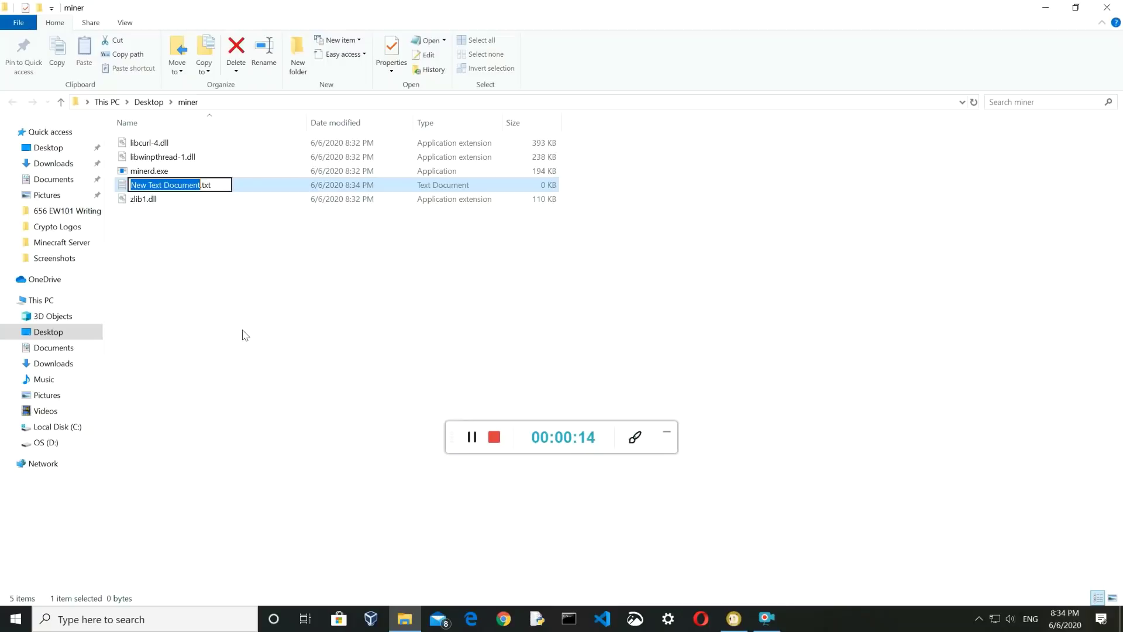
Rename the text document to cpuminer.bat, accepting the extension change
key("ctrl+a")
type("cp")
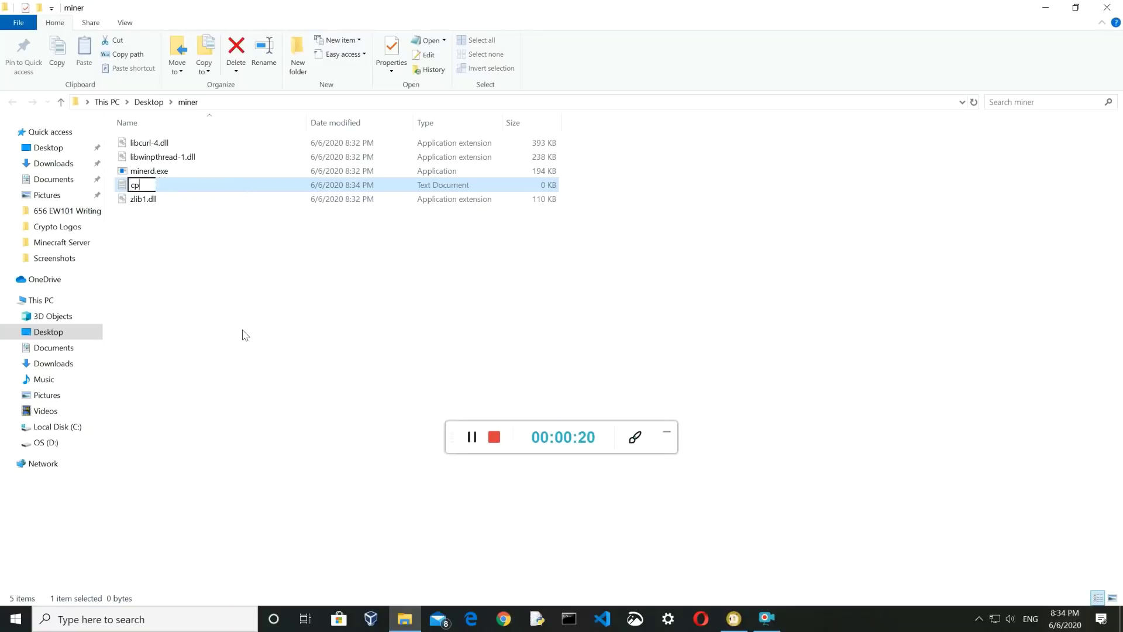
type("uminer.bat")
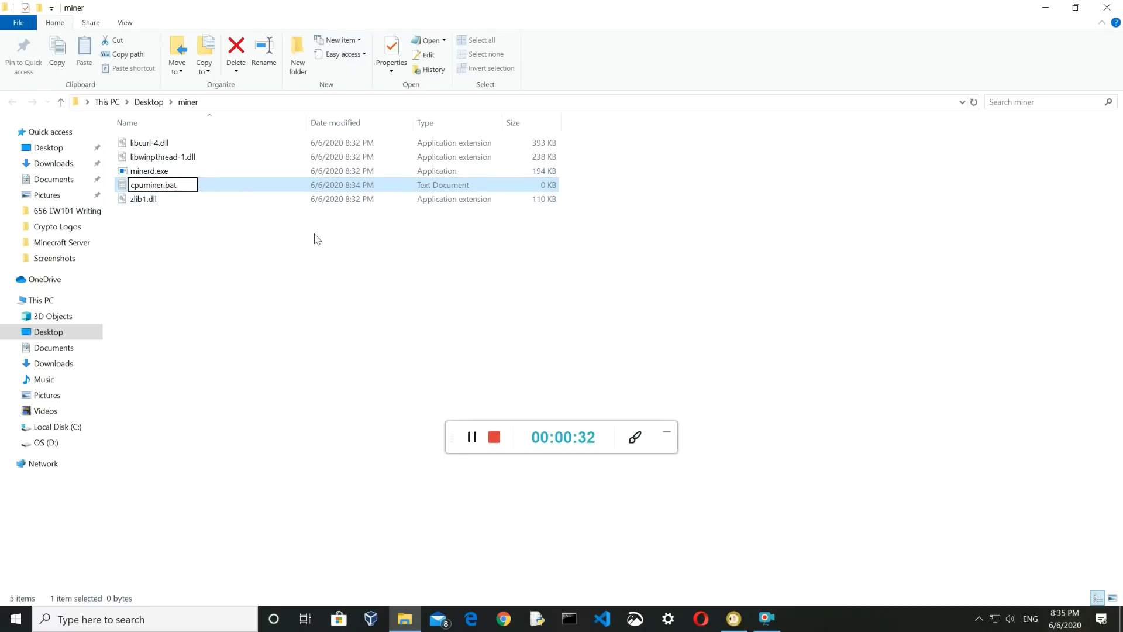
key("Return")
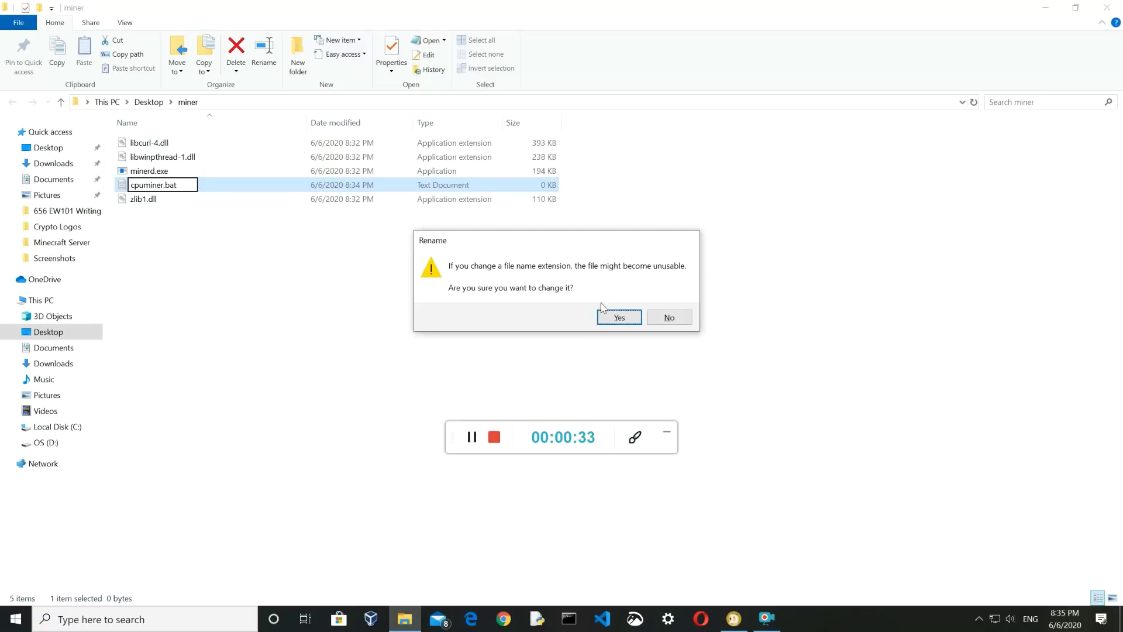
left_click(619, 316)
Edit cpuminer.bat in Notepad: paste the minerd scrypt command and add port 9999 after 127.0.0.1:
right_click(223, 190)
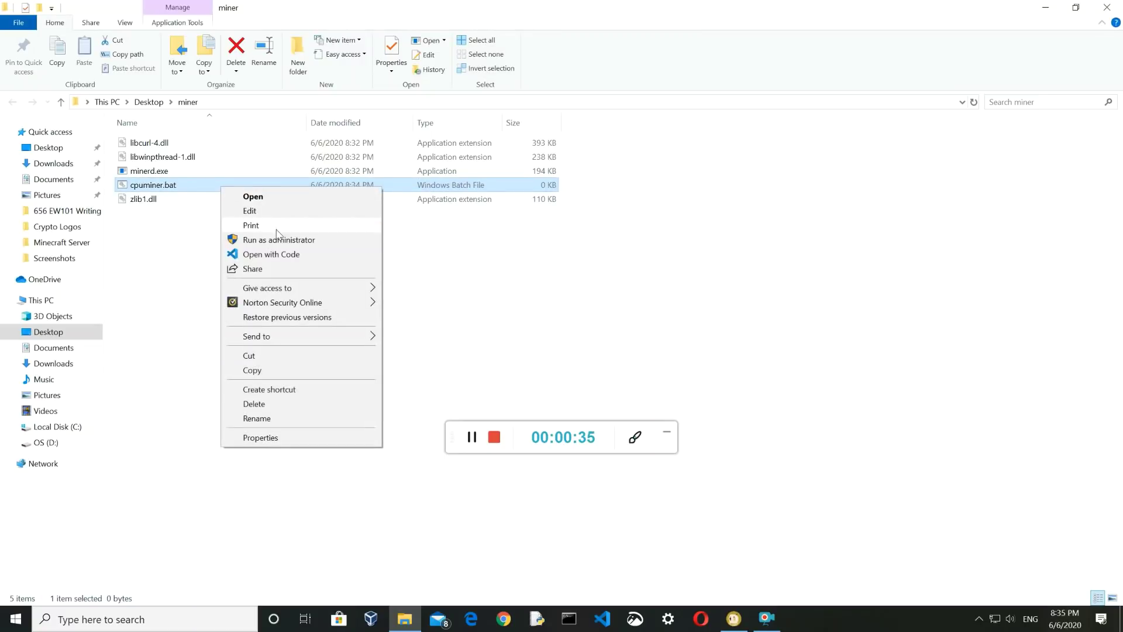
left_click(284, 210)
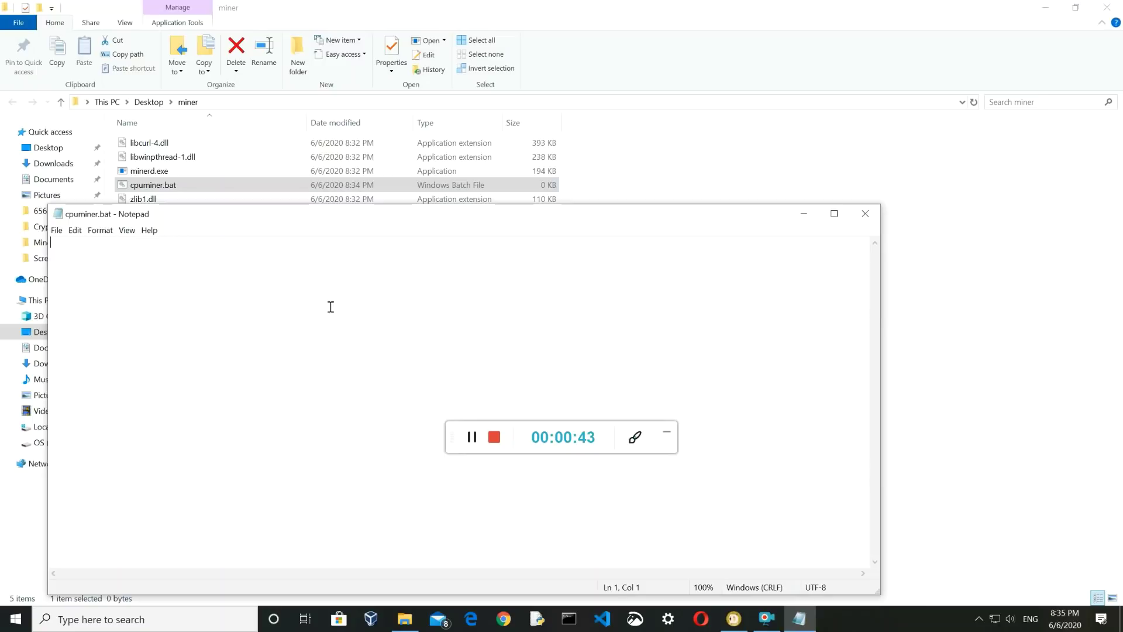
type("minerd -a scrypt -o http://127.0.0.1: --coinbase-addr= -u  -p")
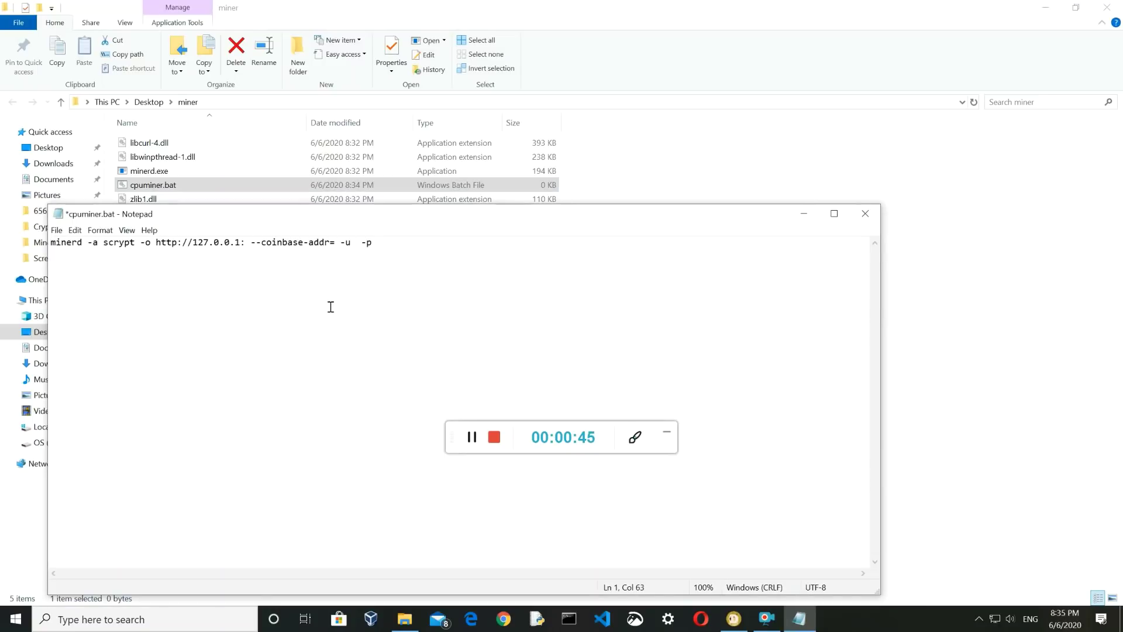
left_click(245, 242)
type("9999")
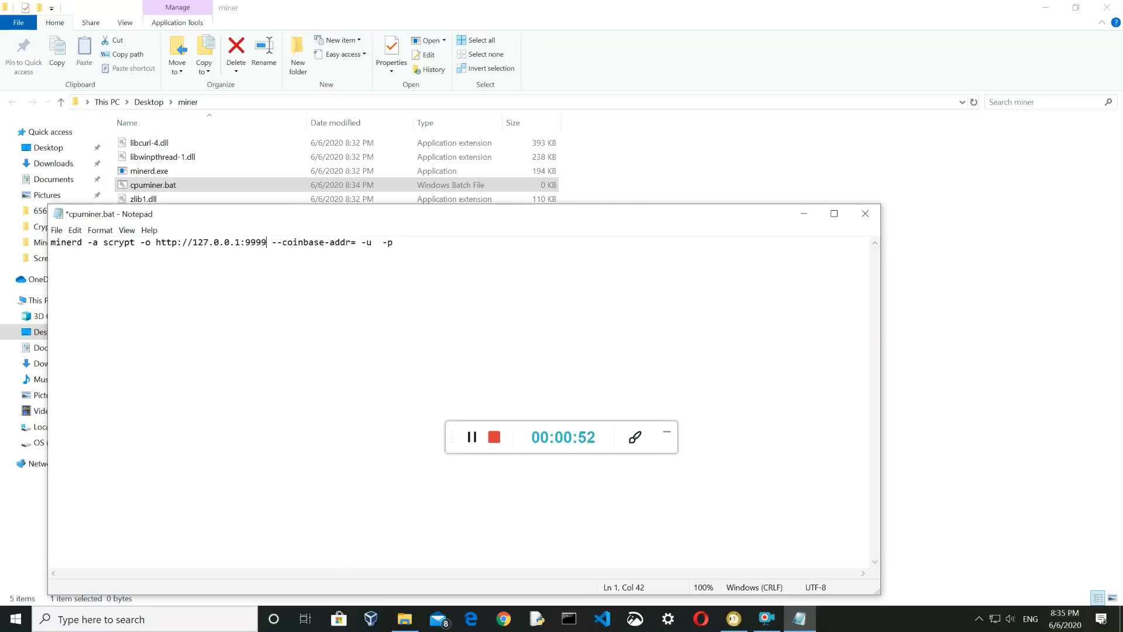
left_click(356, 242)
left_click(734, 619)
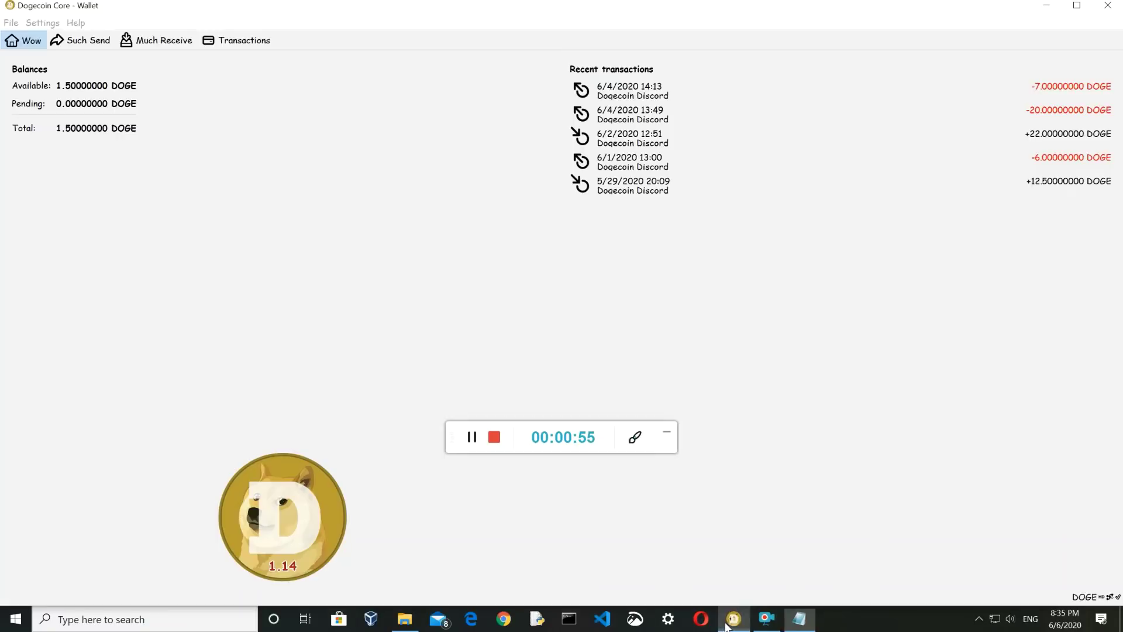
Request a payment labelled 'miner' with message 'miner plz plz plz mine', then close the request details
left_click(82, 40)
left_click(157, 42)
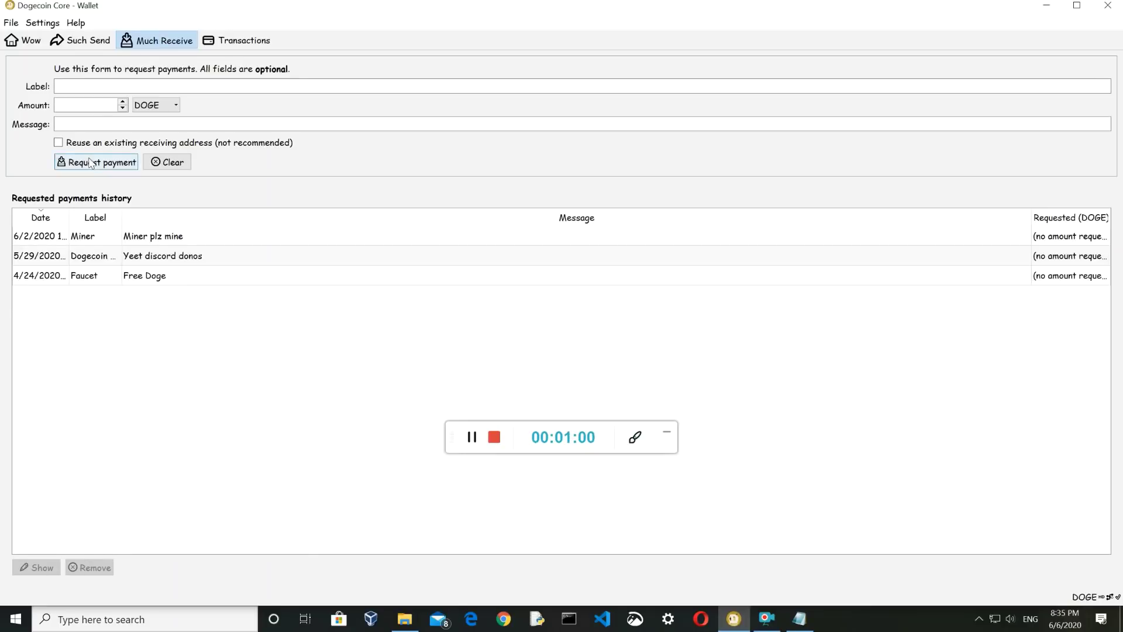
left_click(92, 88)
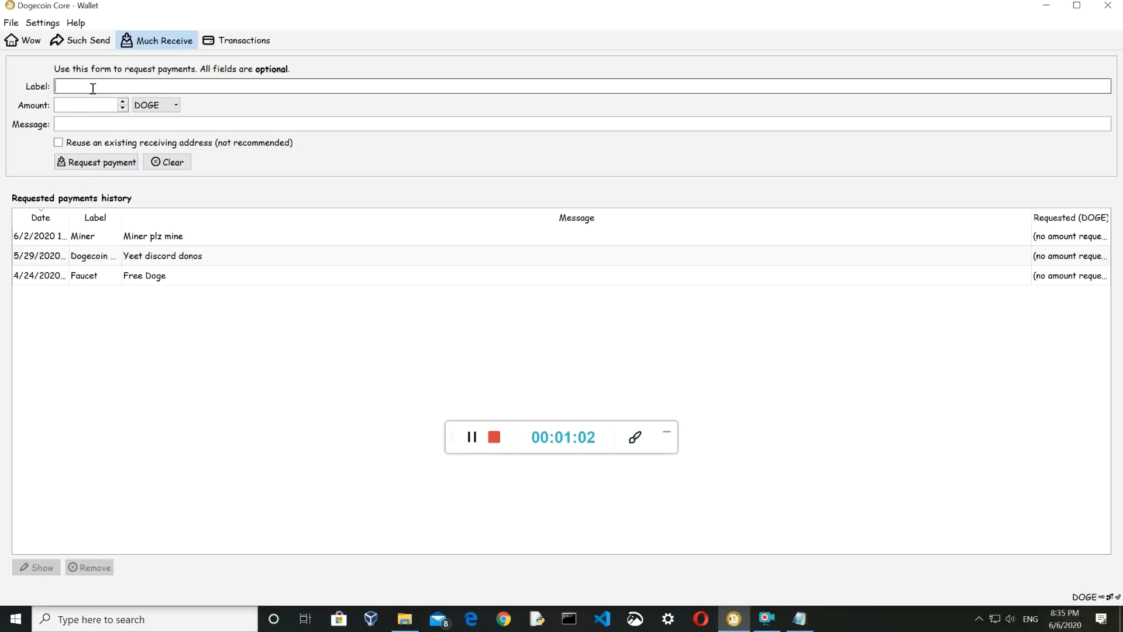
type("miner")
left_click(98, 123)
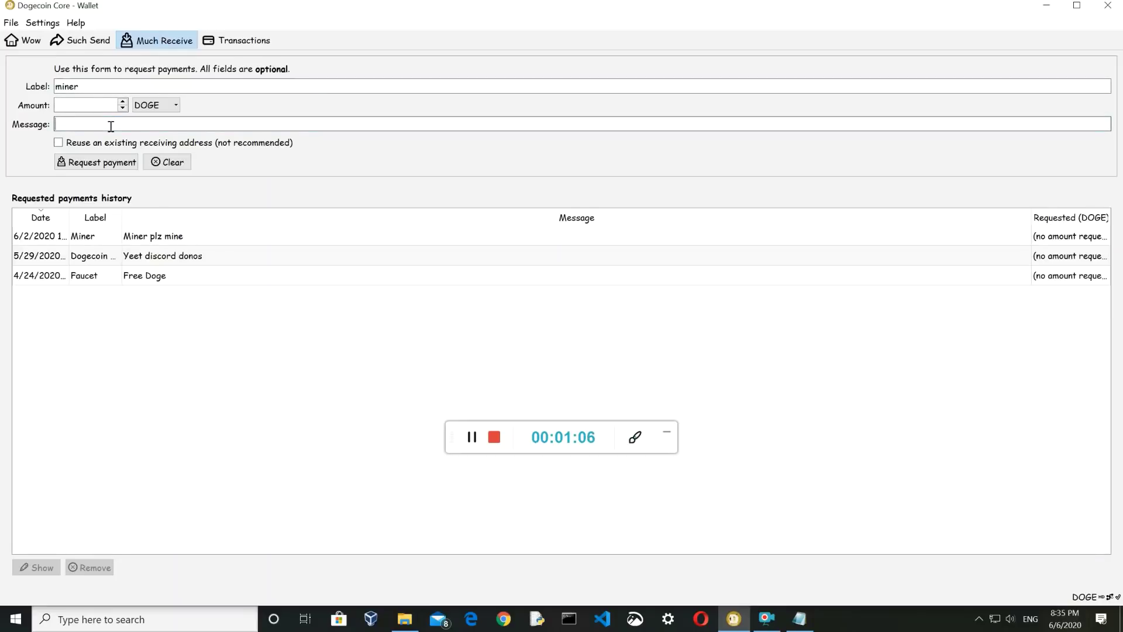
type("miner plz plz p")
type("lz mine")
left_click(107, 169)
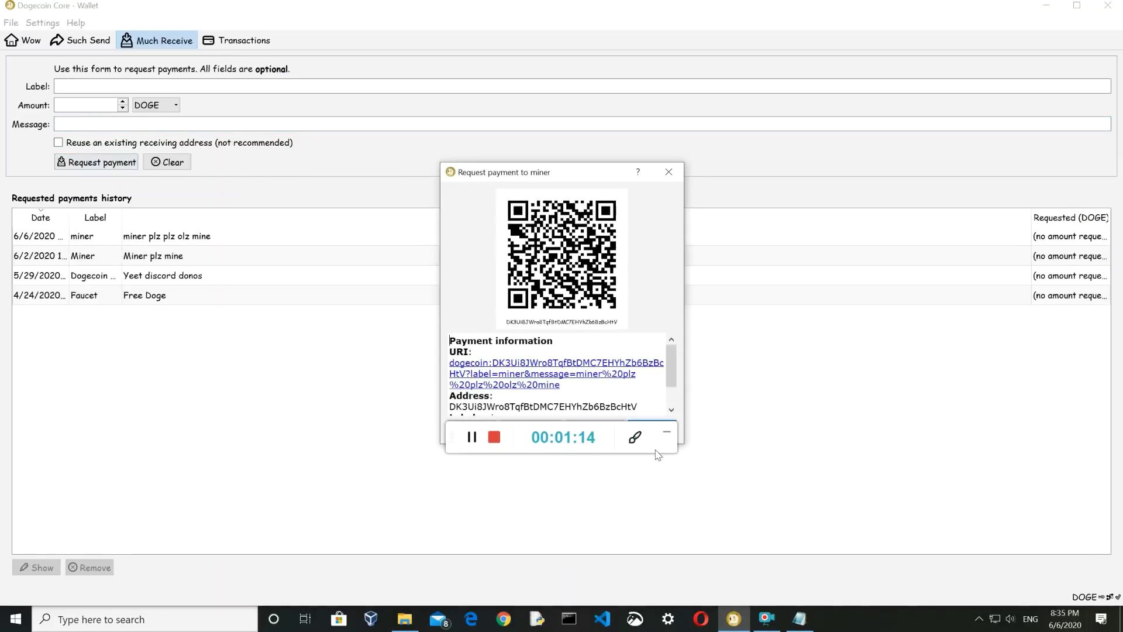
left_click_drag(544, 177, 341, 86)
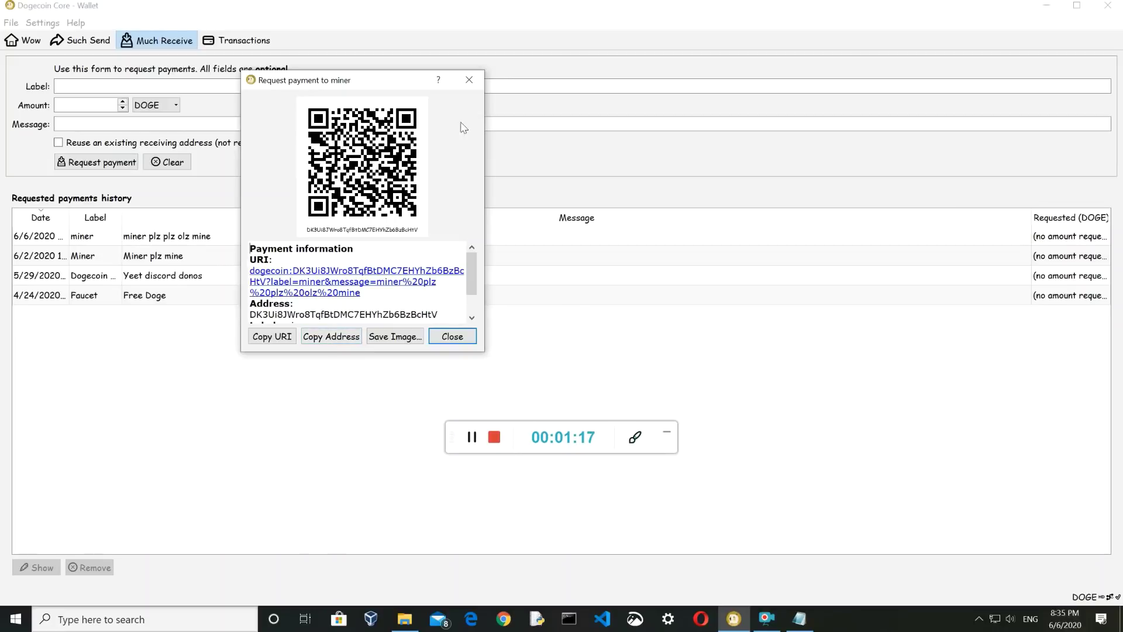
left_click(469, 80)
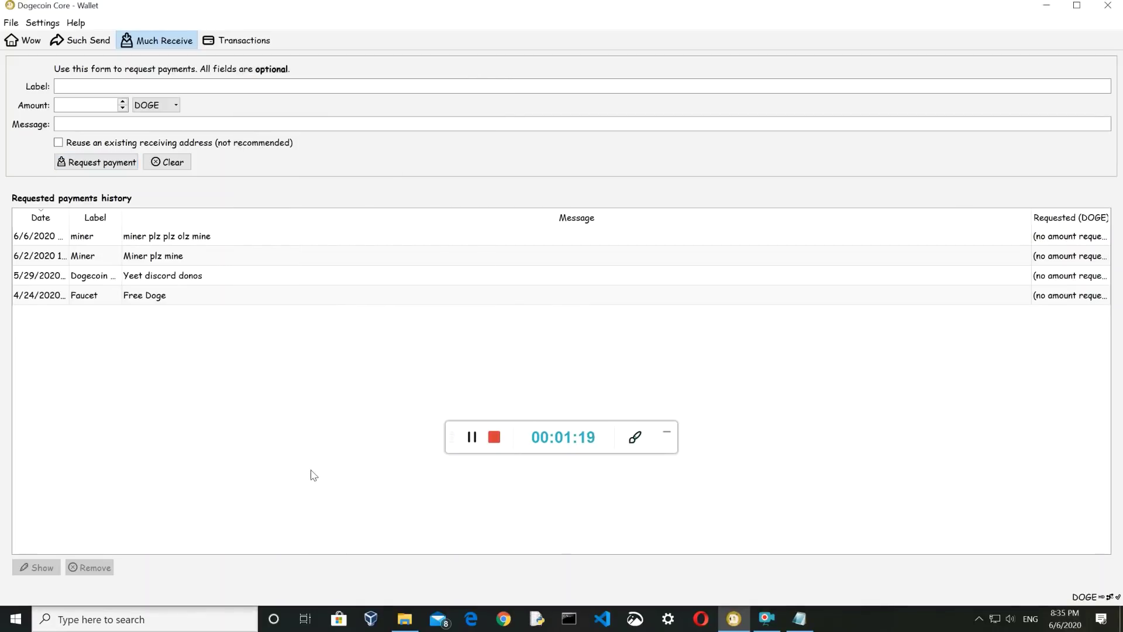
Paste the wallet address after --coinbase-addr=, fill in the username and password, and save cpuminer.bat
left_click(35, 42)
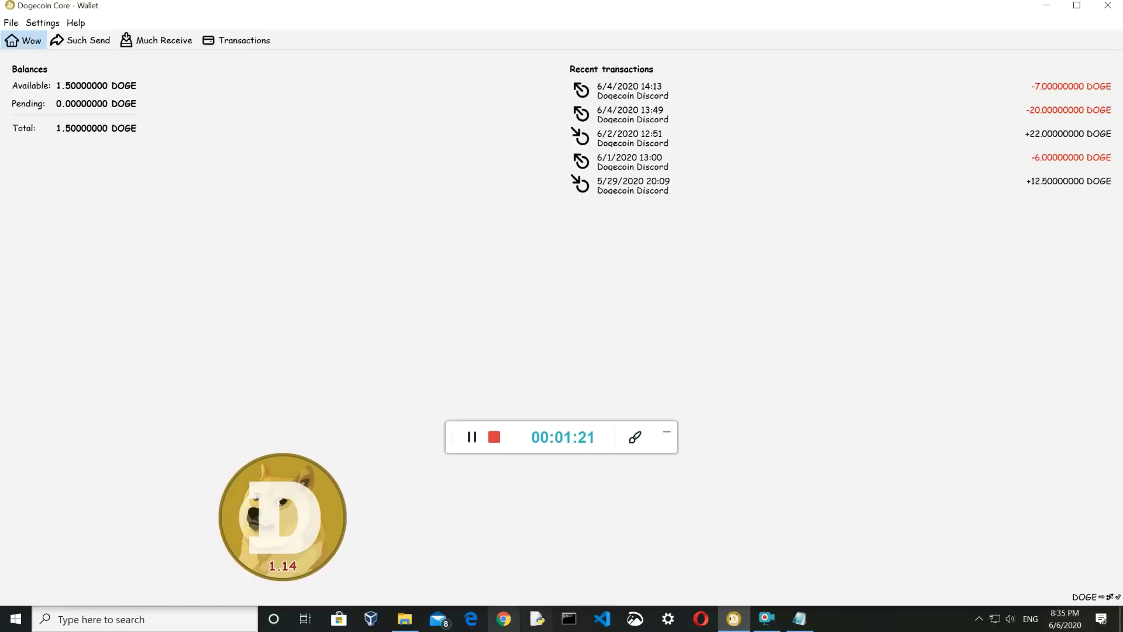
left_click(404, 618)
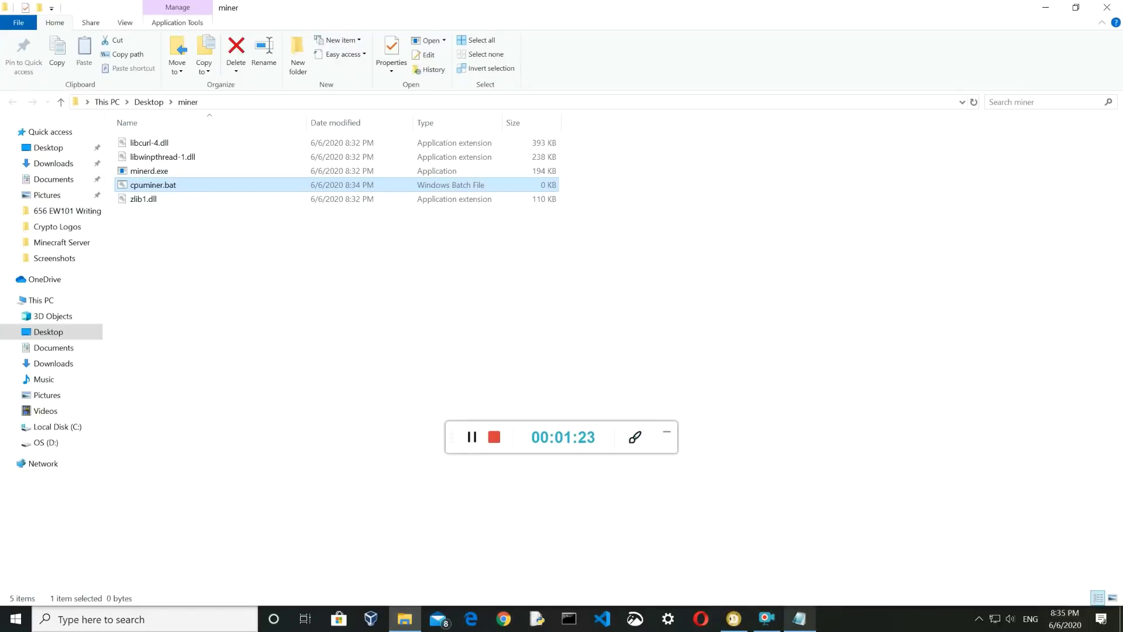
left_click(799, 619)
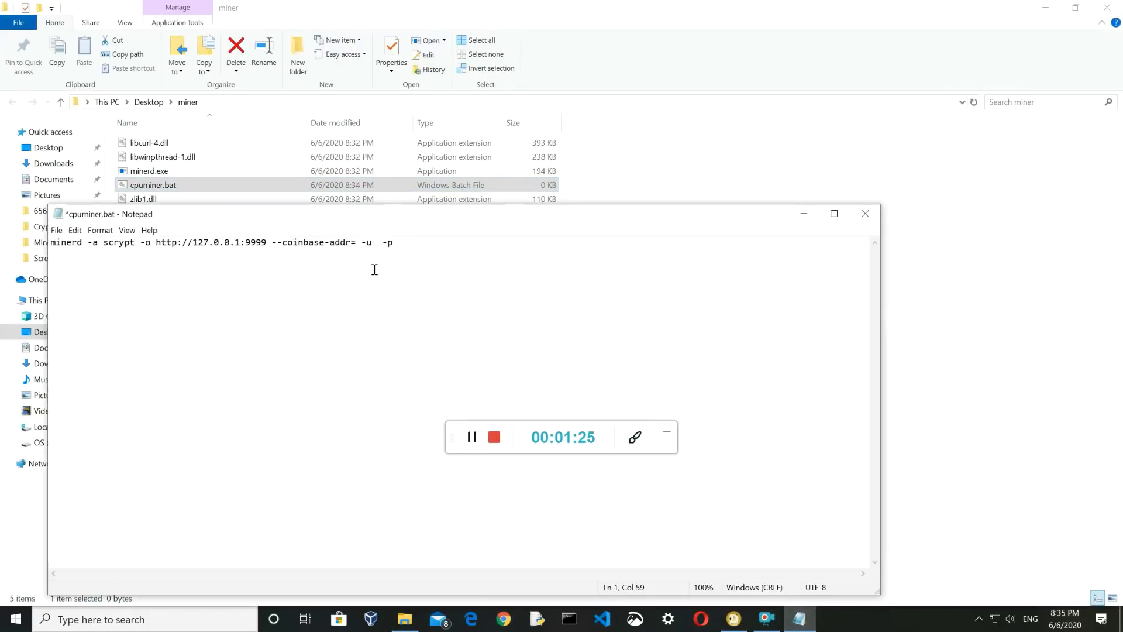
type("DK3Ui8JWro8TqfBtDMC7EHYhZb6BzBcHtV")
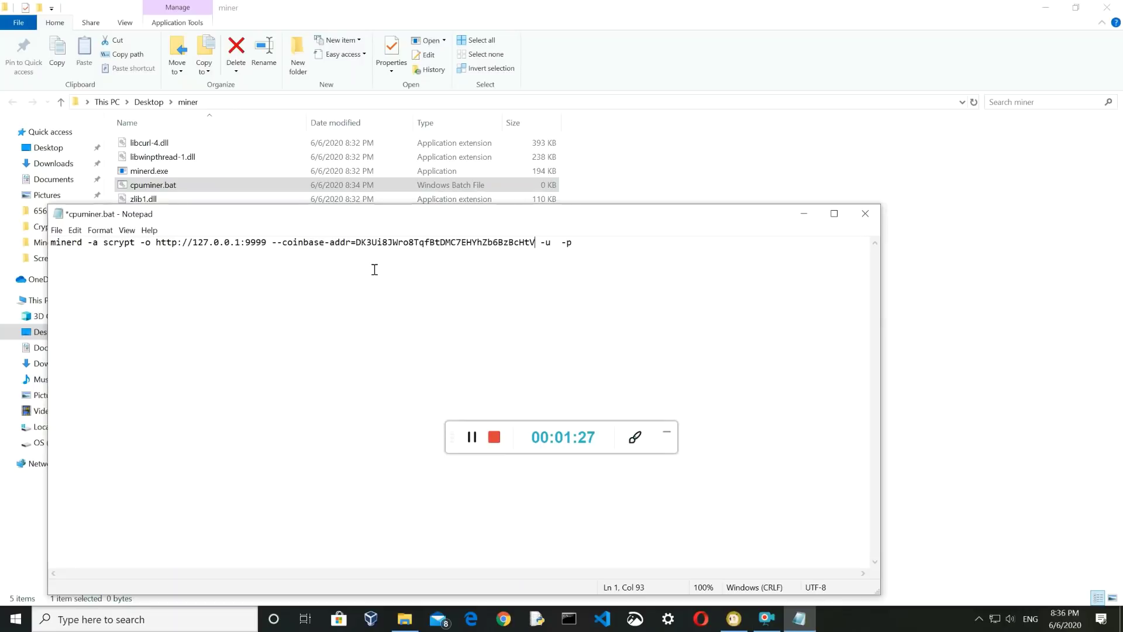
left_click(556, 243)
type("CSO")
left_click(670, 249)
type("qwert")
key("ctrl+s")
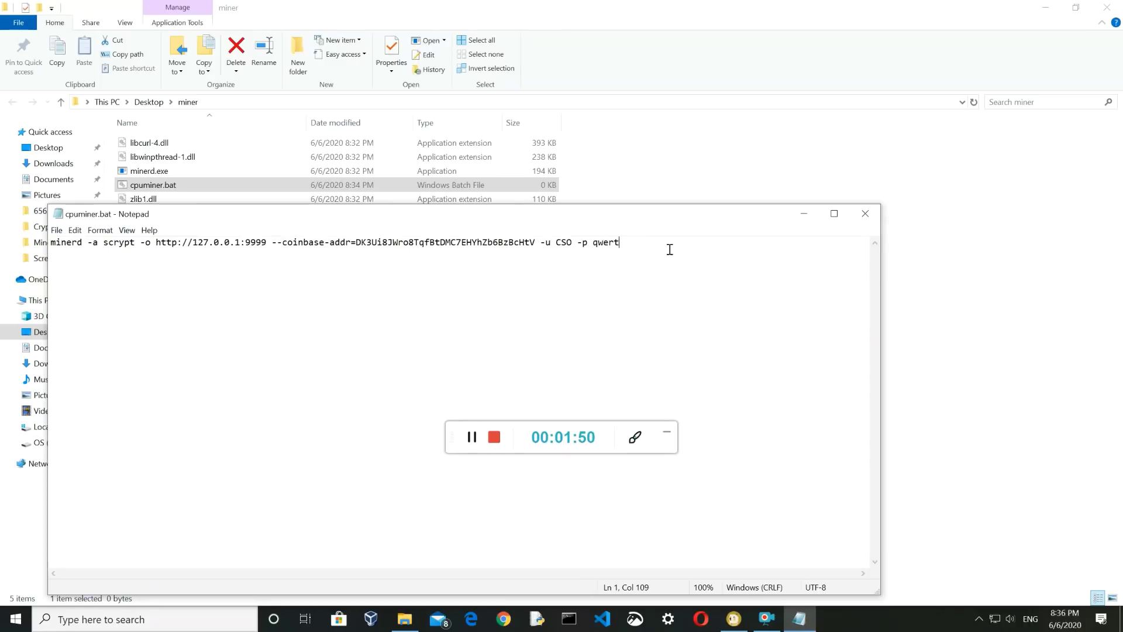
Close Notepad and run cpuminer.bat so minerd starts mining with four scrypt threads
left_click(858, 225)
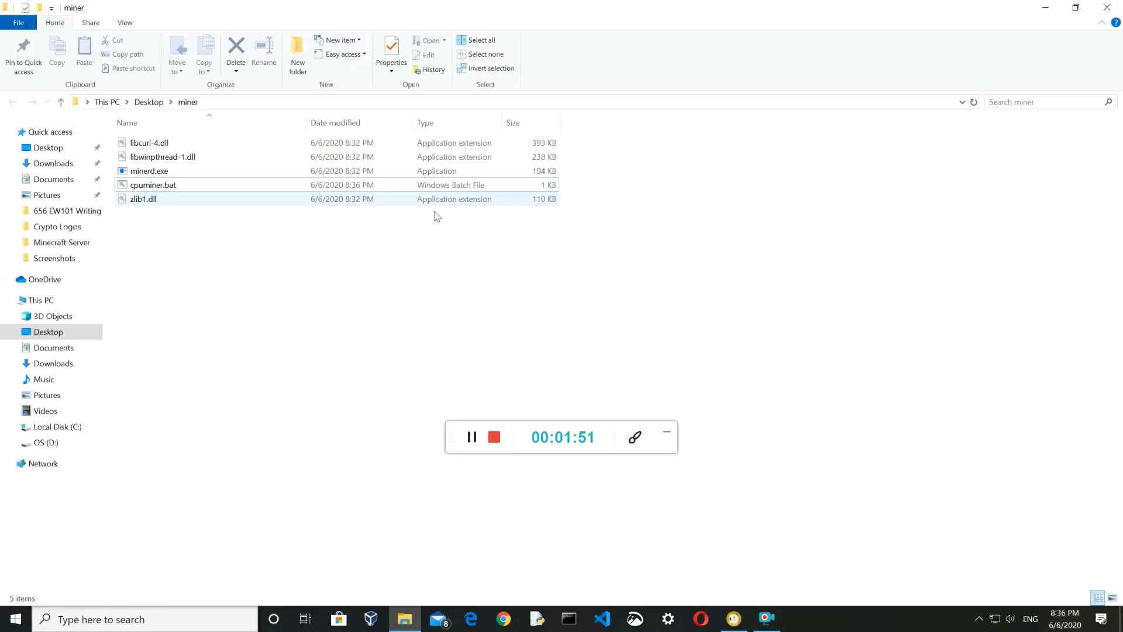
double_click(354, 185)
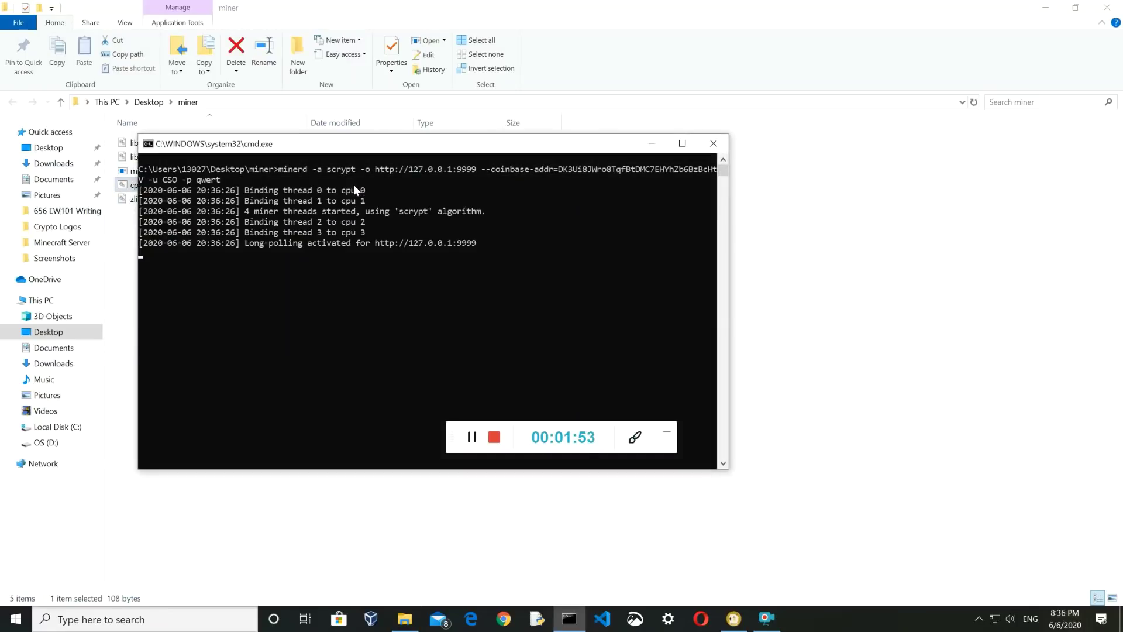